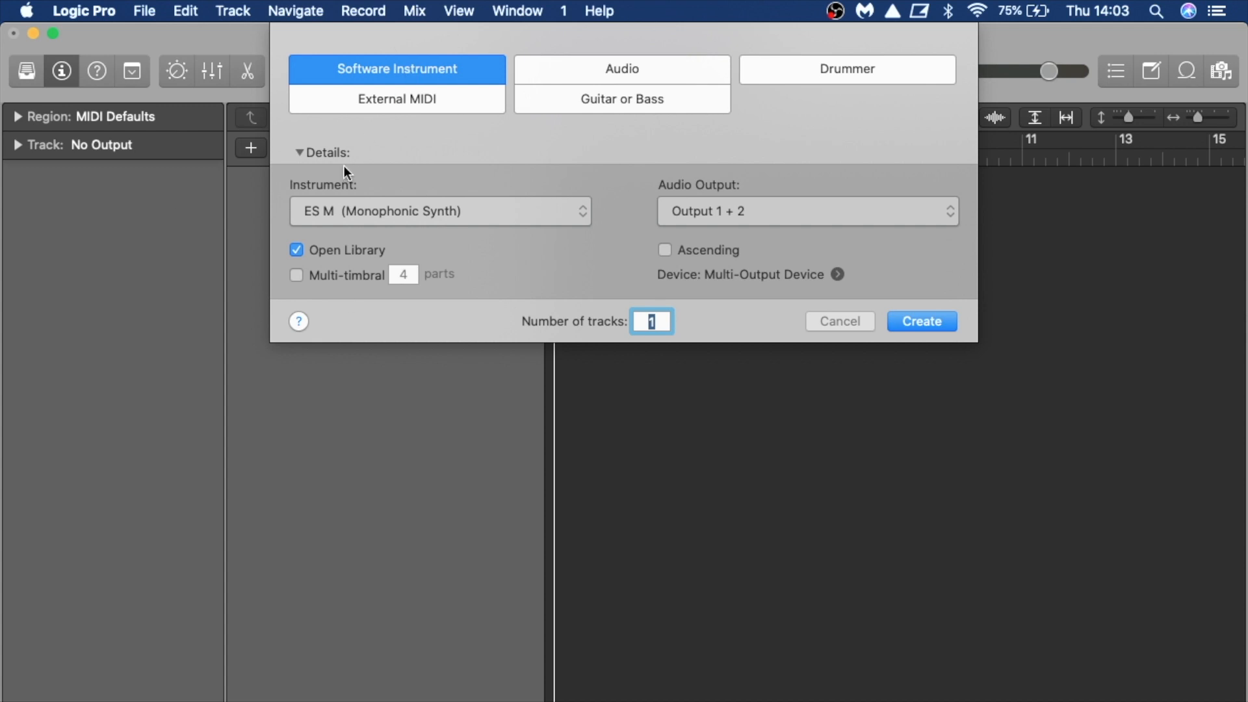
Create one software instrument track with ES M (Monophonic Synth) as the instrument and Output 1 + 2 as the audio output.
left_click(296, 151)
left_click(296, 151)
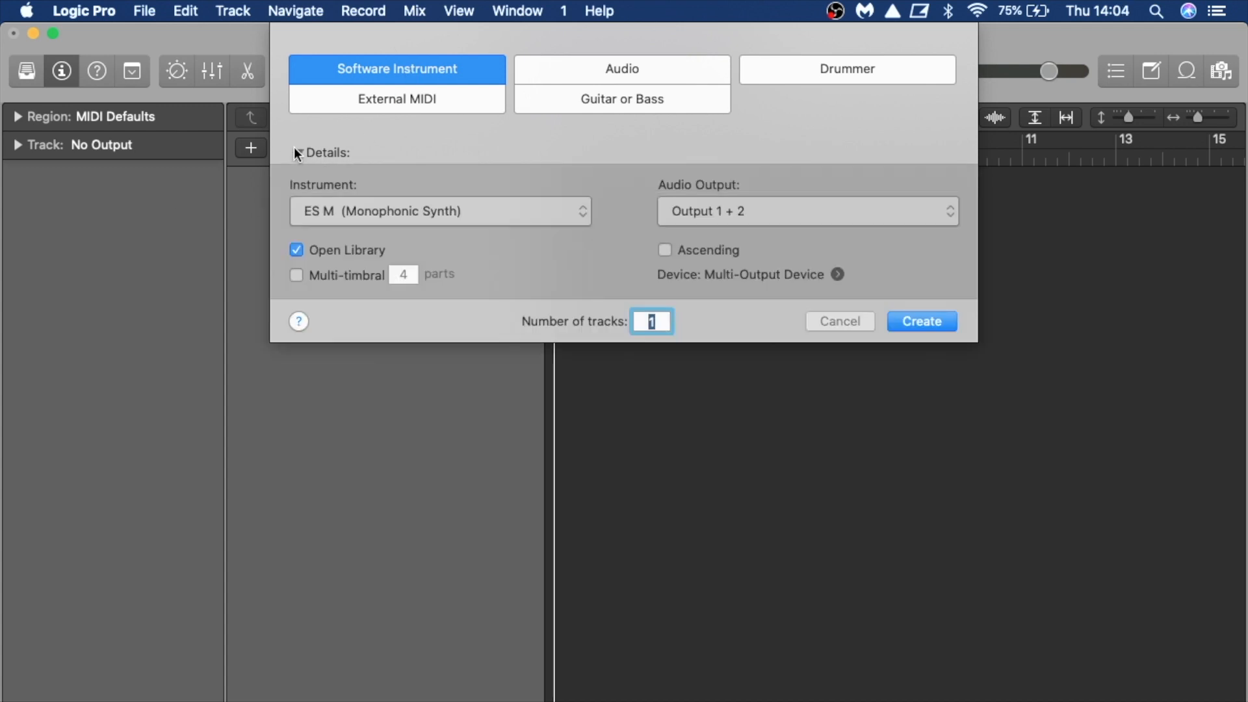
left_click(348, 214)
left_click(349, 215)
left_click(912, 321)
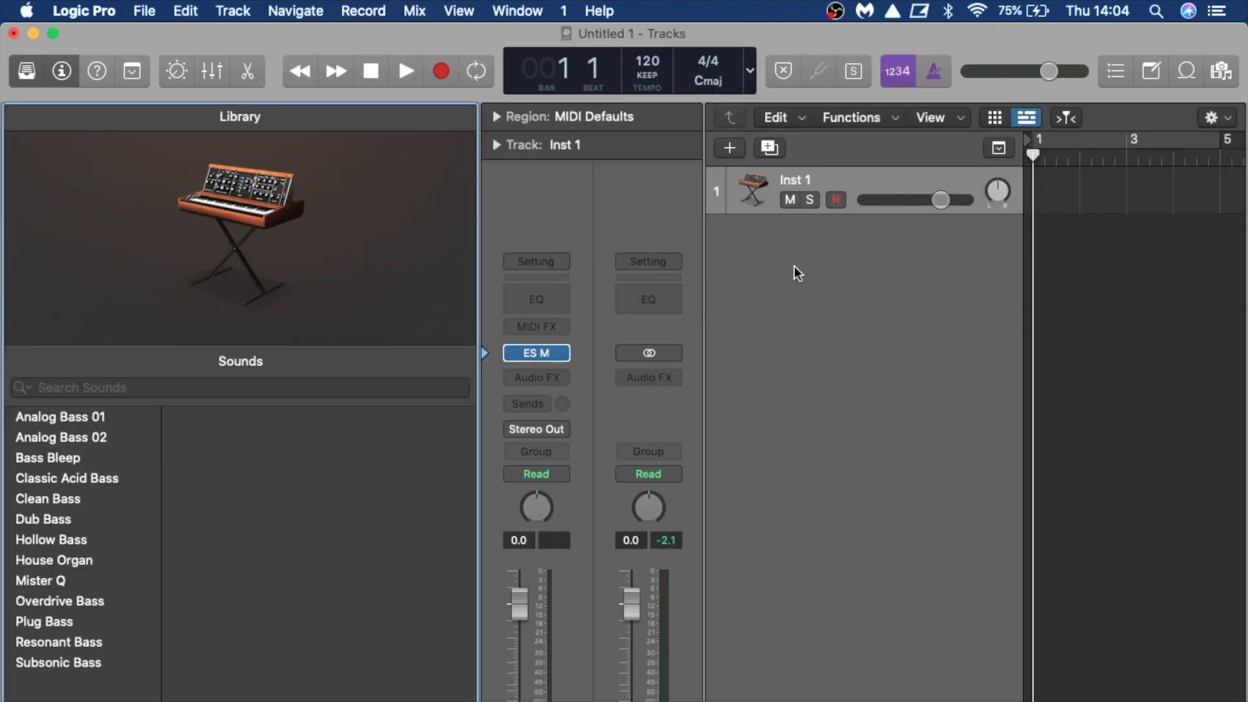
Hide the Library, and toggle the Inspector off and back on.
left_click(27, 72)
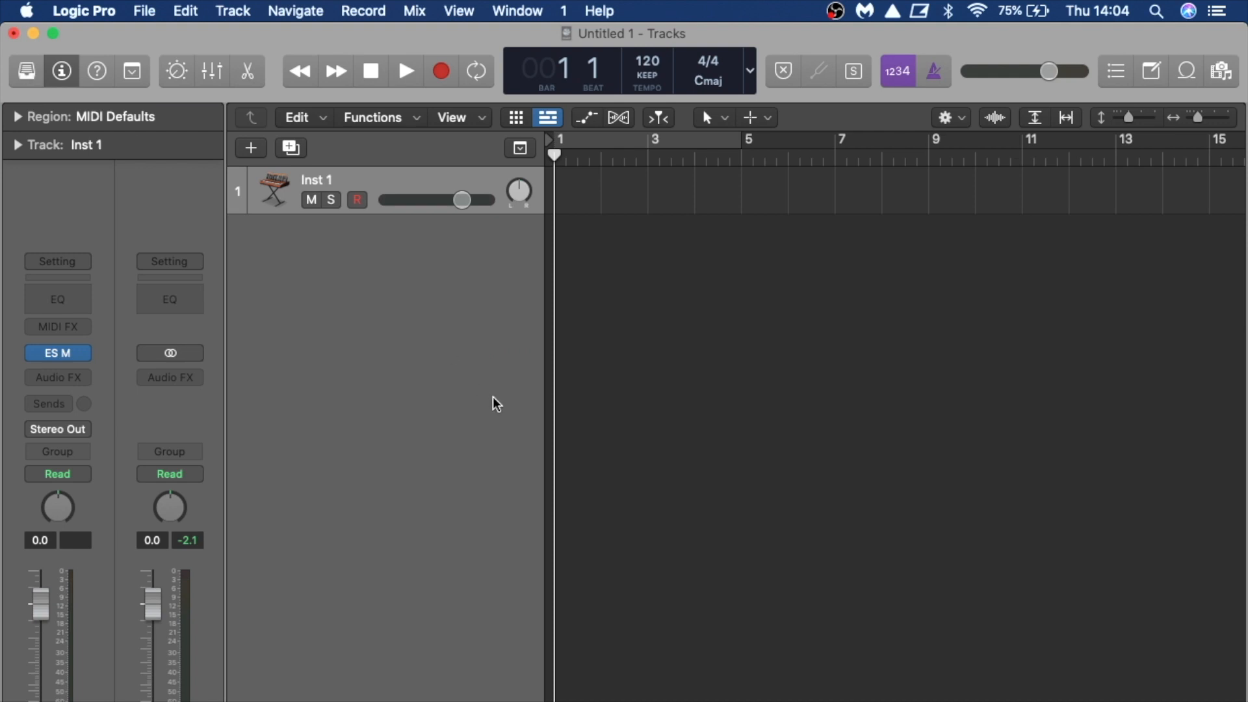
key("i")
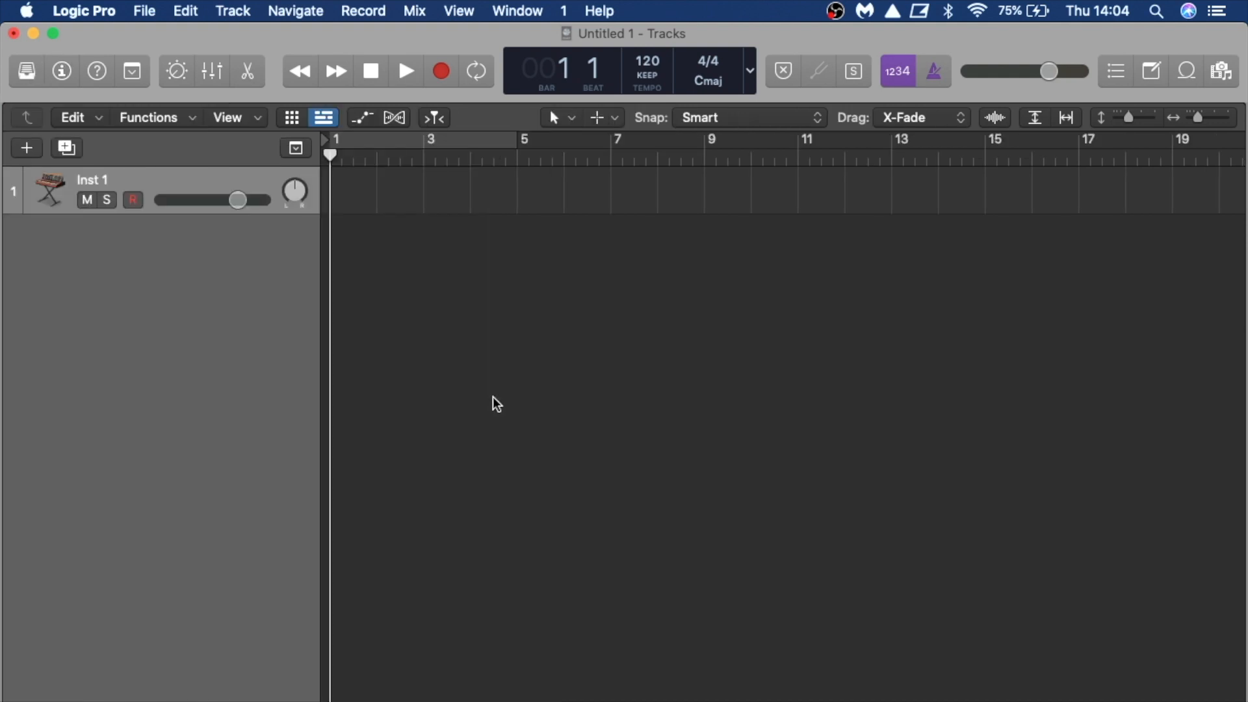
key("i")
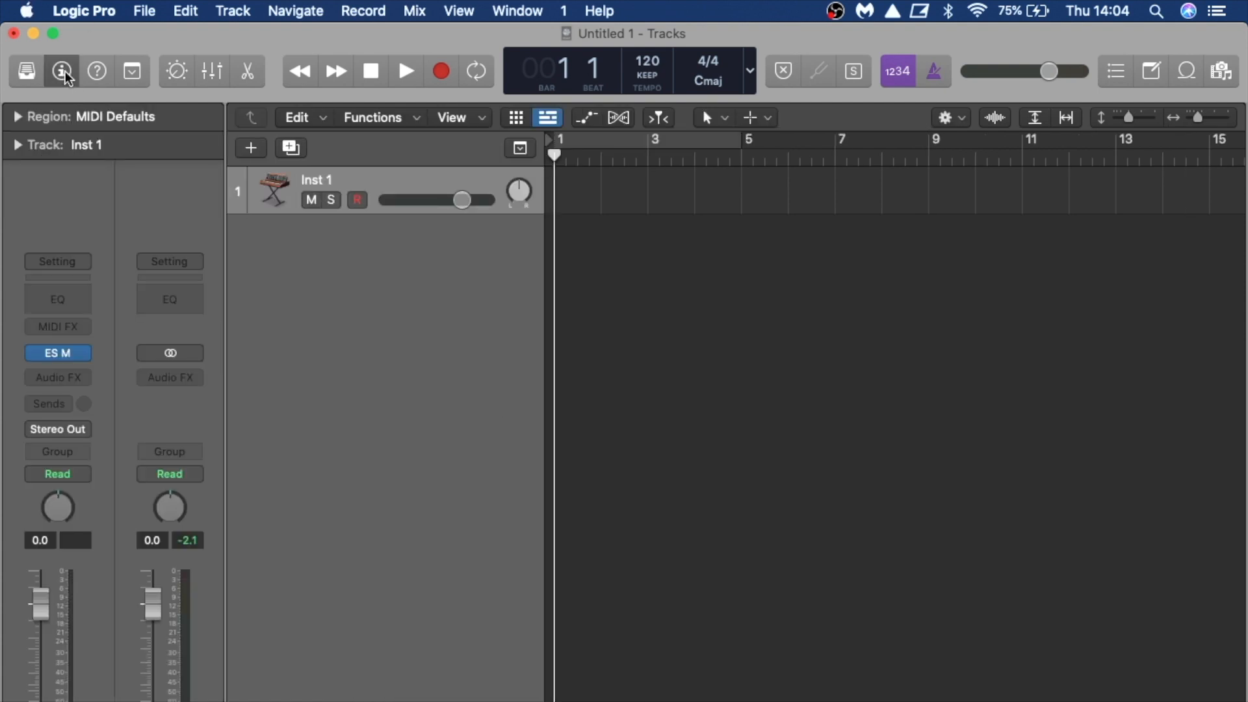
Open the ES M plug-in window from the Inst 1 channel strip and move it over the Inspector and track header area.
mouse_move(60, 360)
left_click(57, 356)
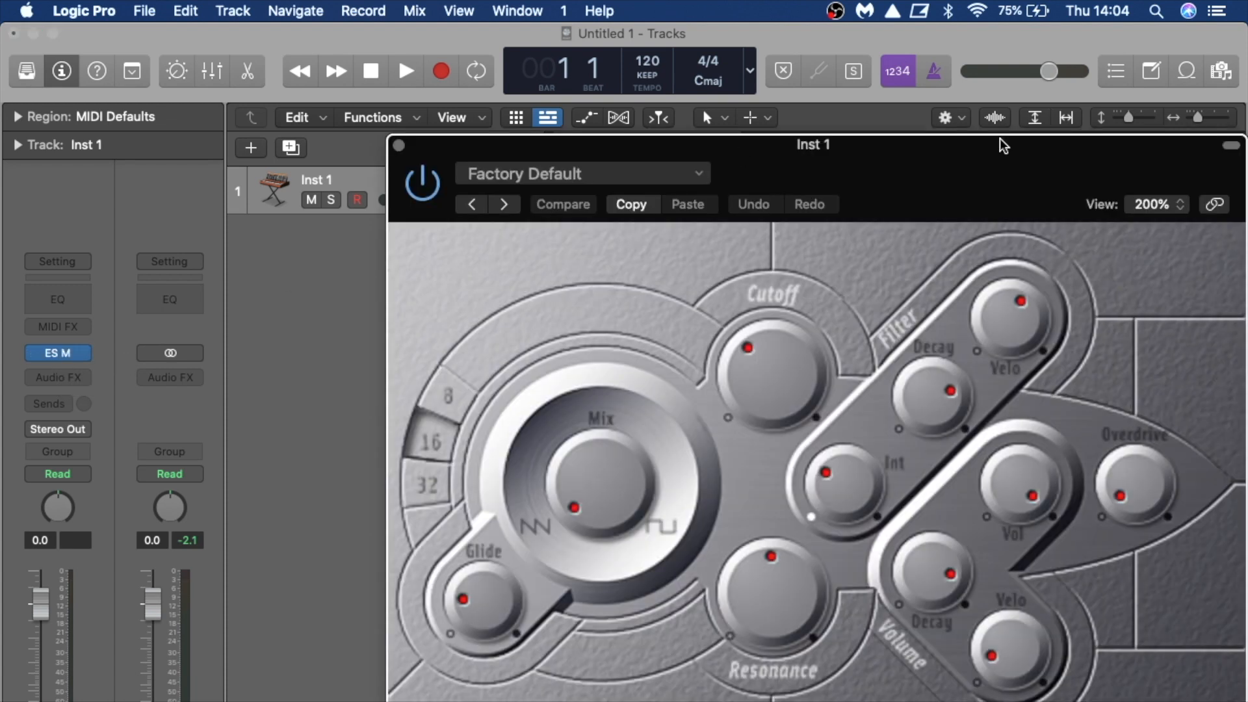
left_click_drag(1003, 159, 617, 144)
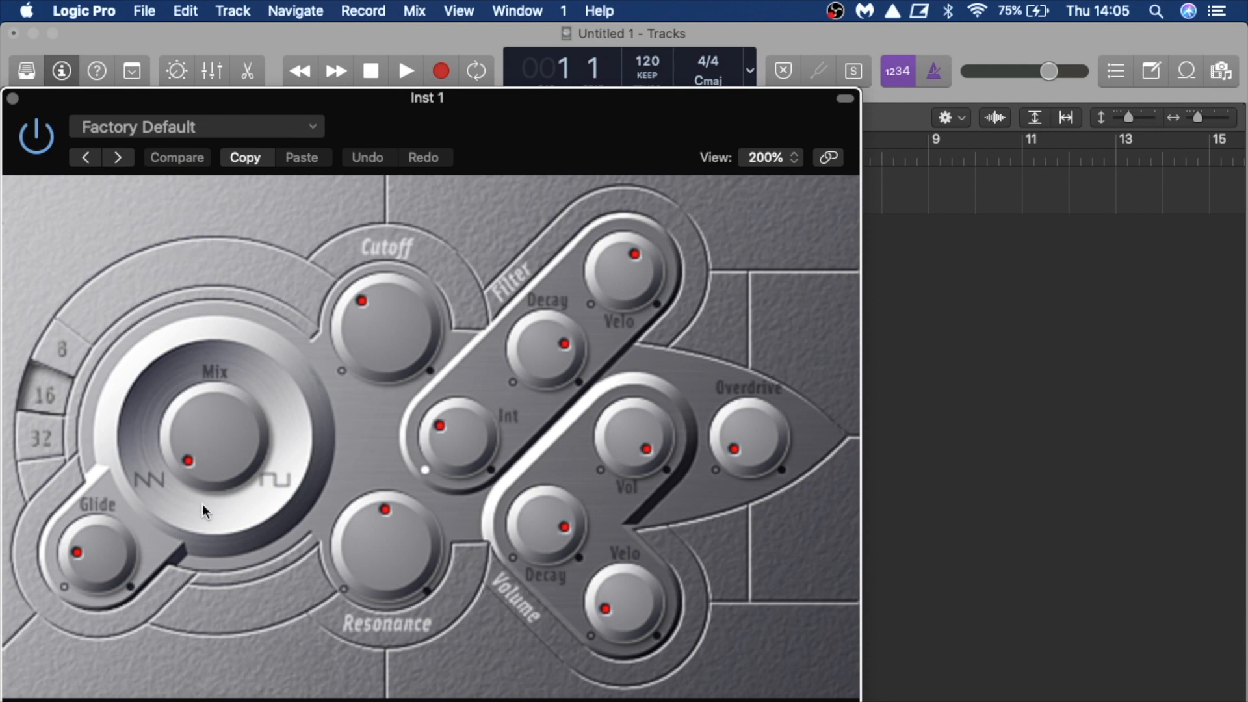
Sweep the Mix control fully from sawtooth to square wave and back to sawtooth.
left_click(202, 450)
left_click_drag(202, 449, 188, 158)
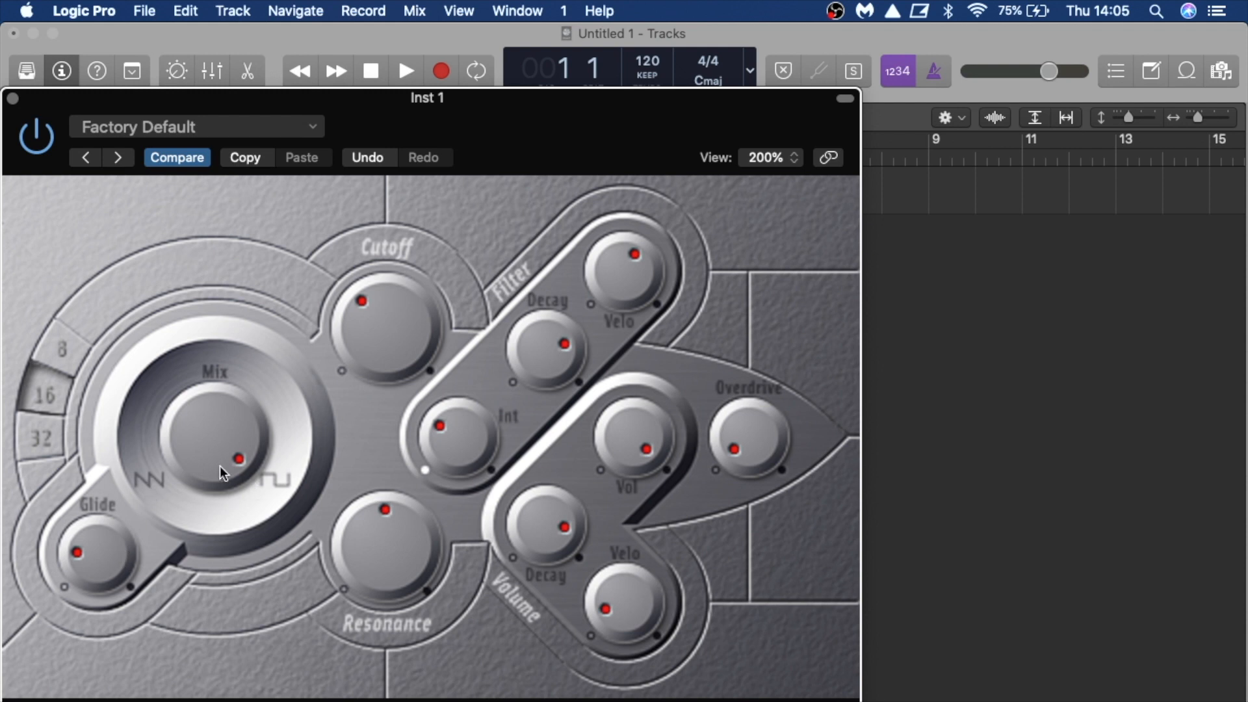
left_click_drag(232, 461, 235, 509)
left_click_drag(202, 456, 247, 696)
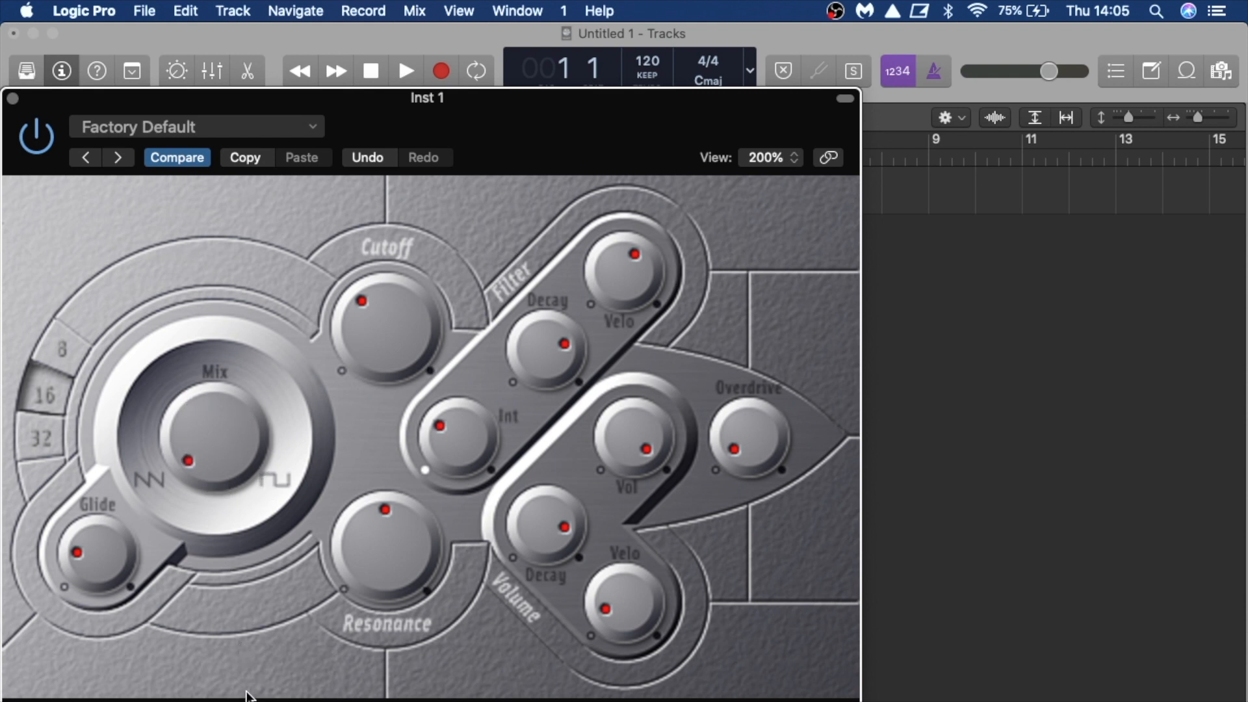
Try the 8, 16 and 32 octave settings in turn, ending on 32.
left_click(63, 345)
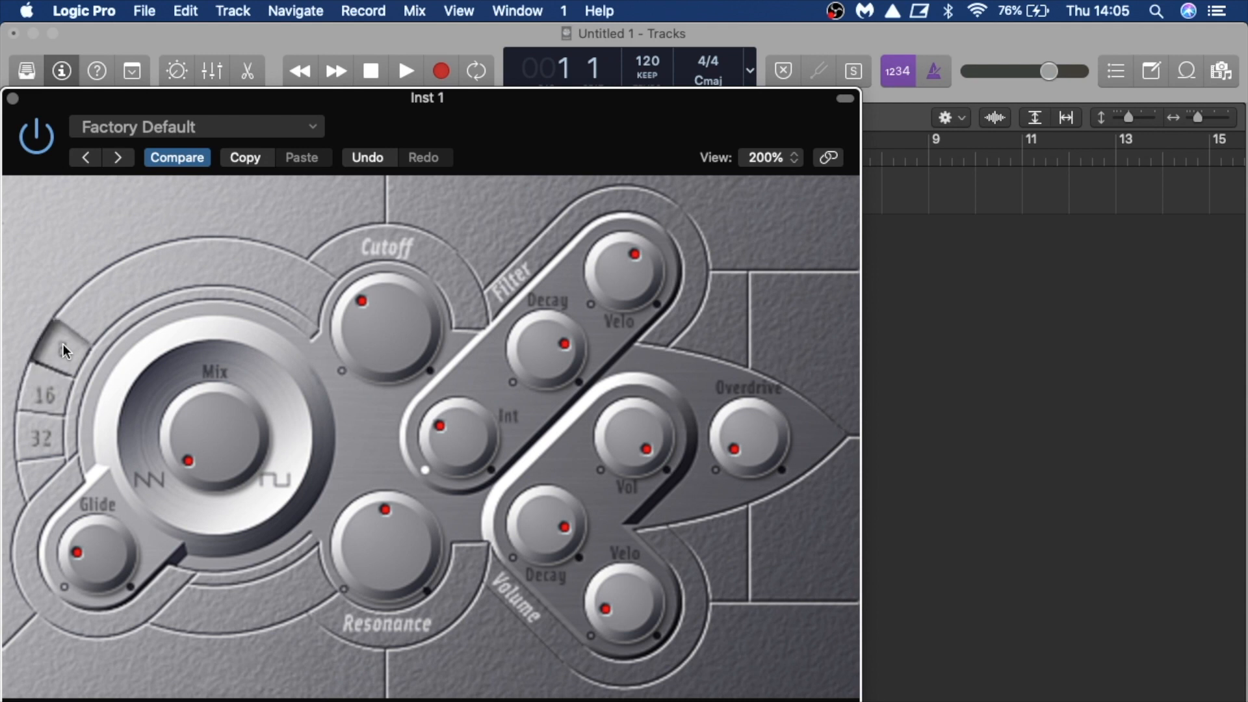
left_click(52, 393)
left_click(44, 438)
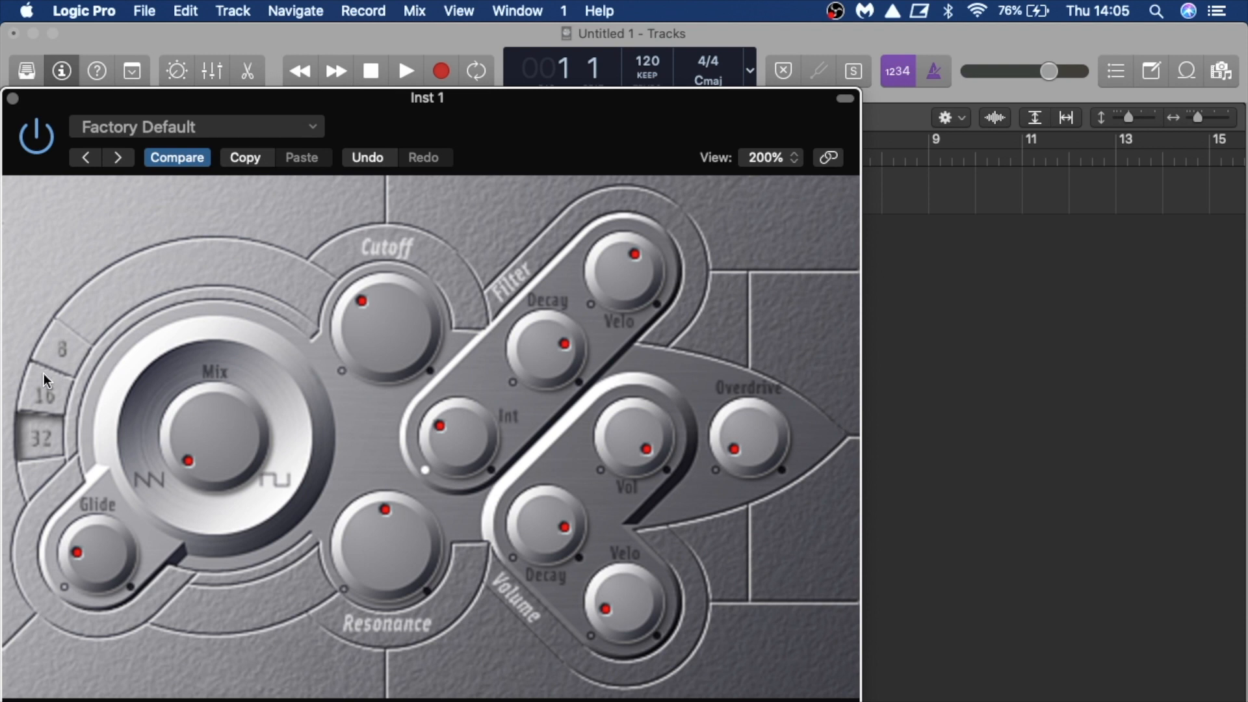
left_click(55, 348)
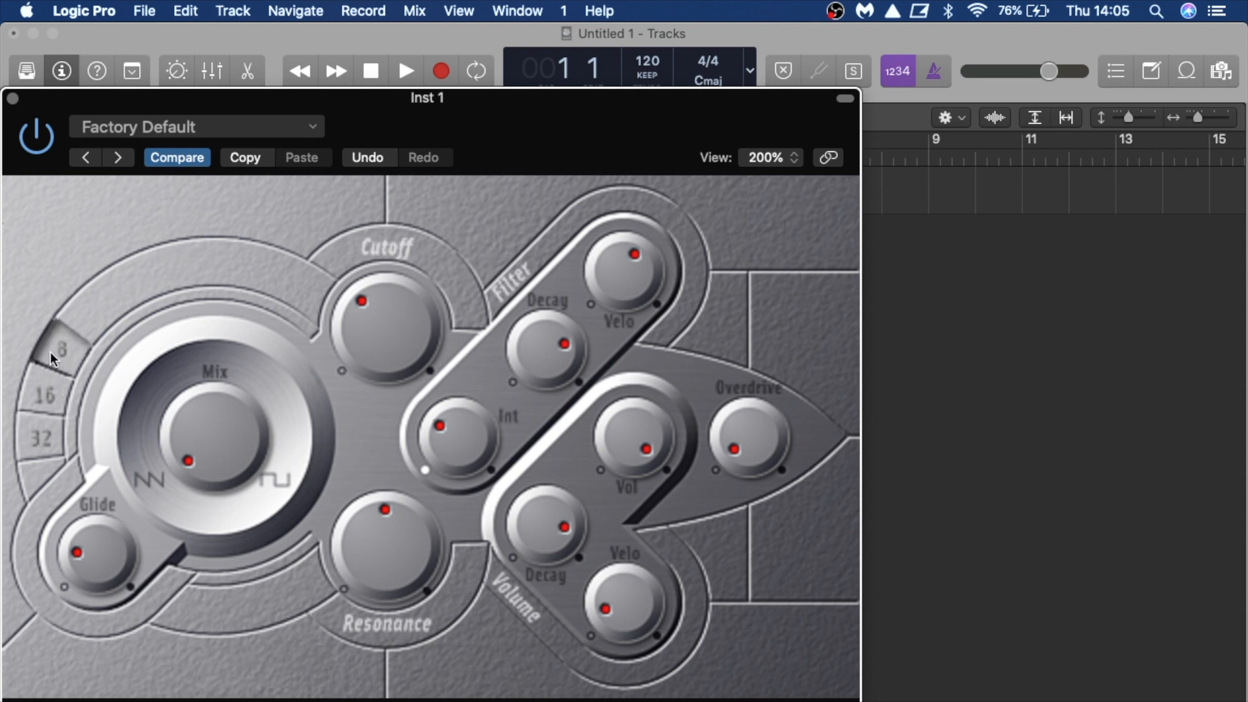
left_click(51, 392)
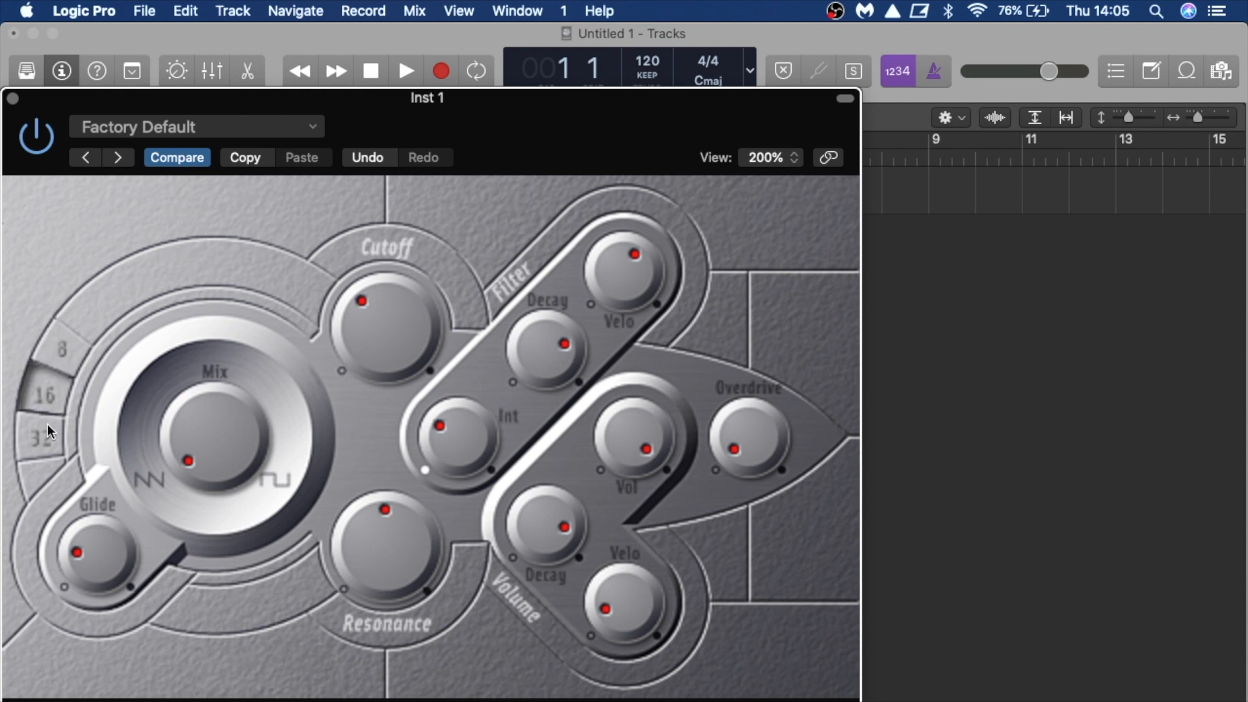
left_click(44, 447)
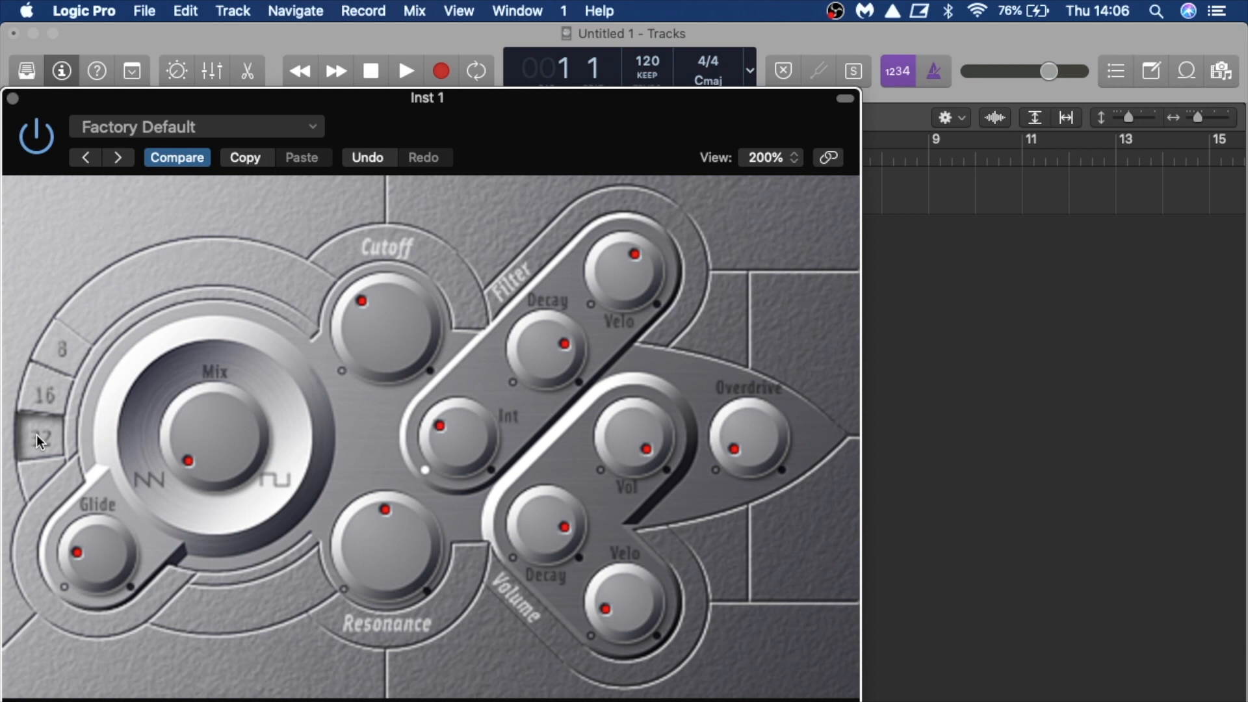
left_click(36, 386)
left_click(58, 356)
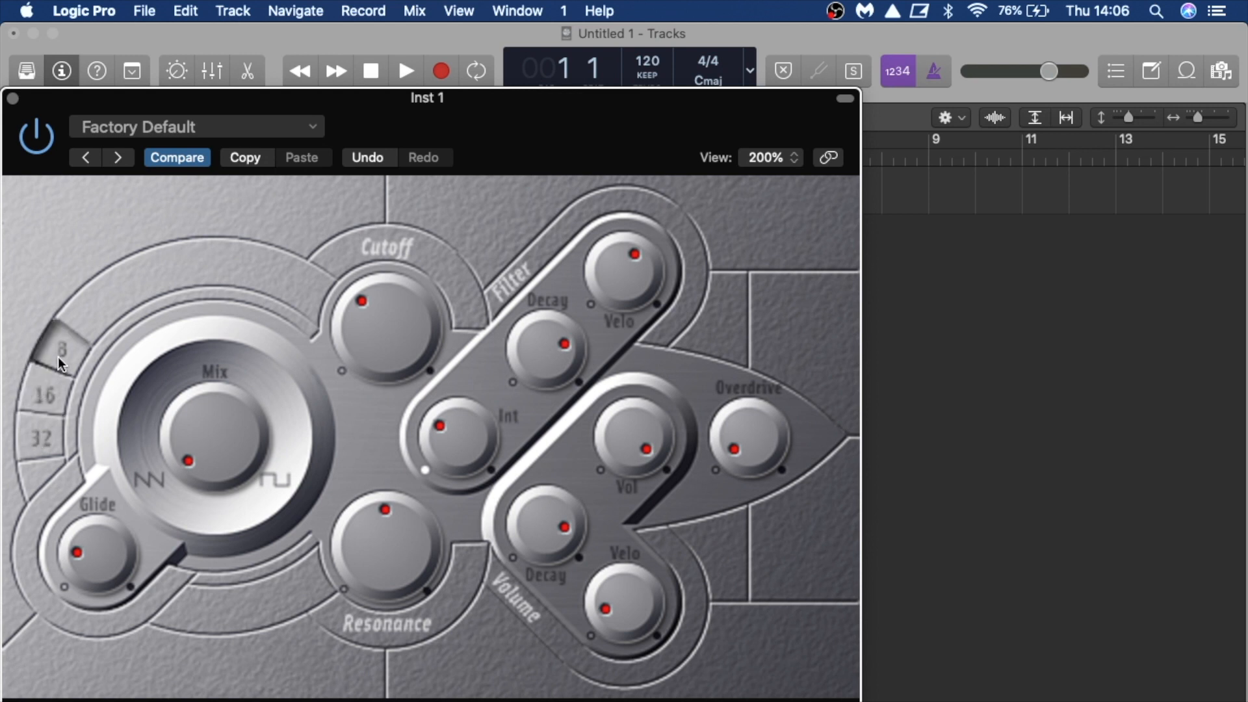
left_click(52, 441)
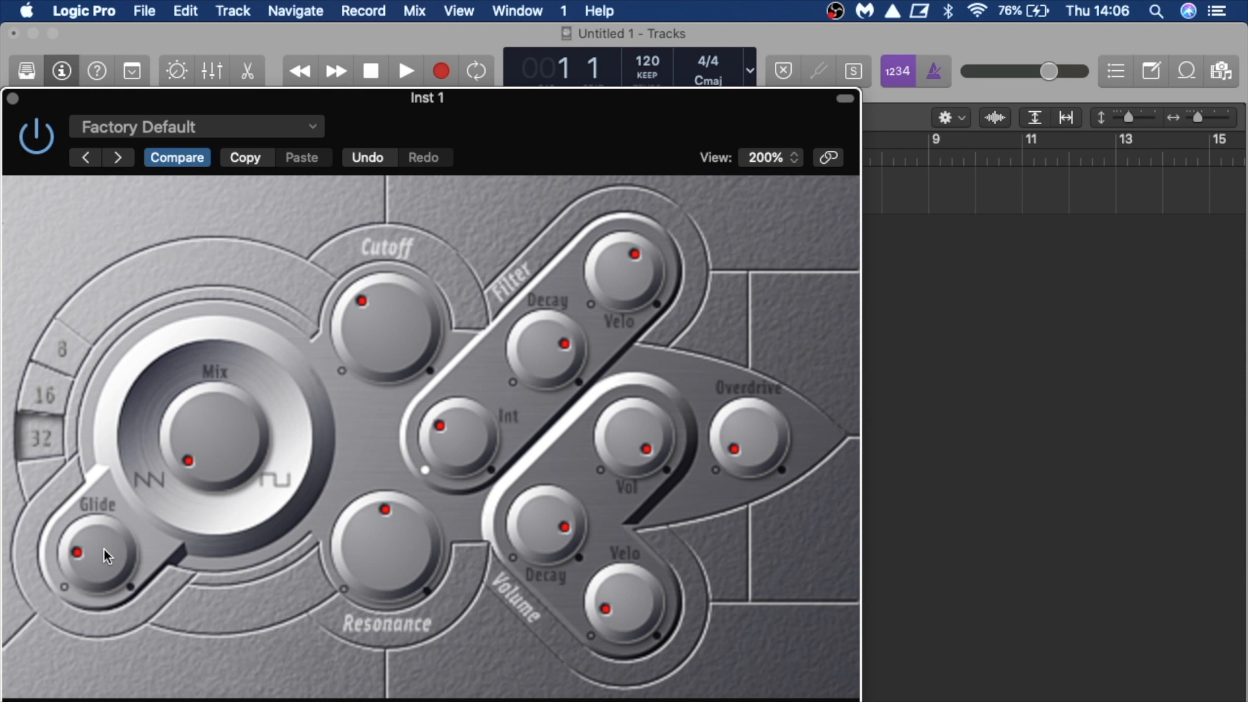
Sweep the Glide control up and back down, and adjust the filter Cutoff.
left_click_drag(104, 549, 91, 597)
left_click_drag(87, 559, 48, 118)
left_click_drag(89, 567, 101, 699)
left_click_drag(395, 433, 394, 398)
left_click_drag(391, 453, 367, 269)
Load the Clean Bass preset, and sweep its Cutoff up and back down to a low setting.
left_click(122, 127)
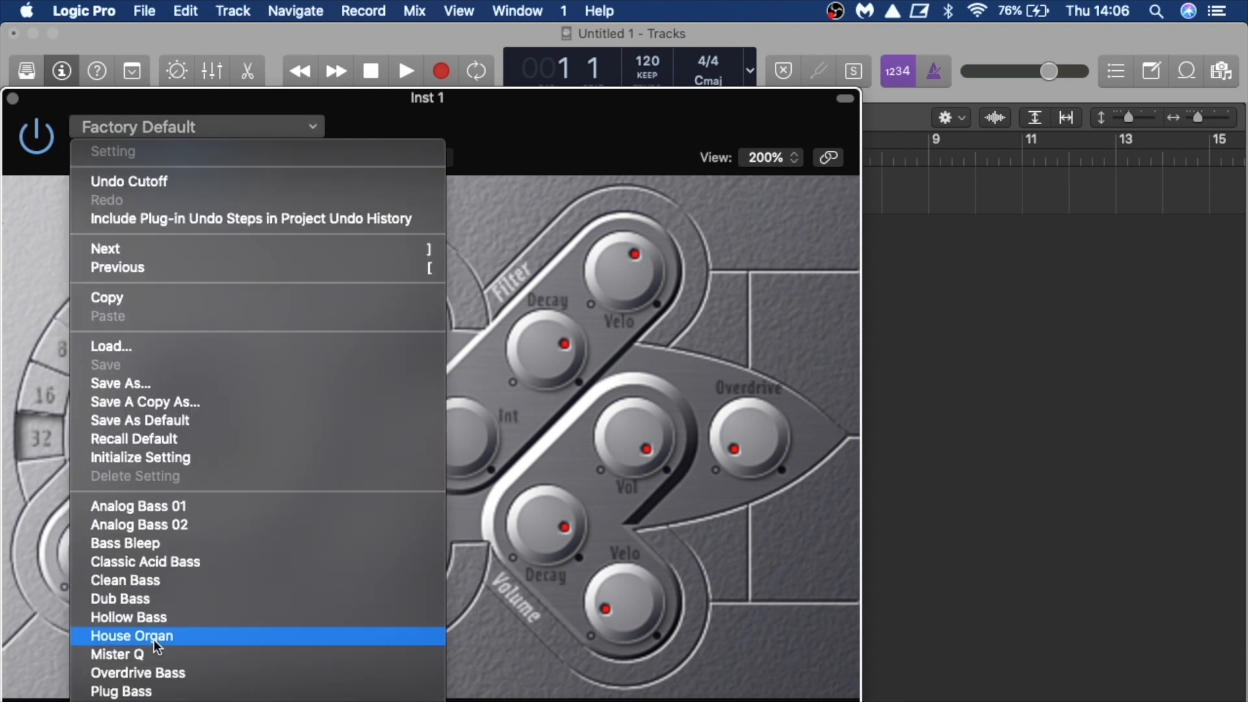
left_click(148, 581)
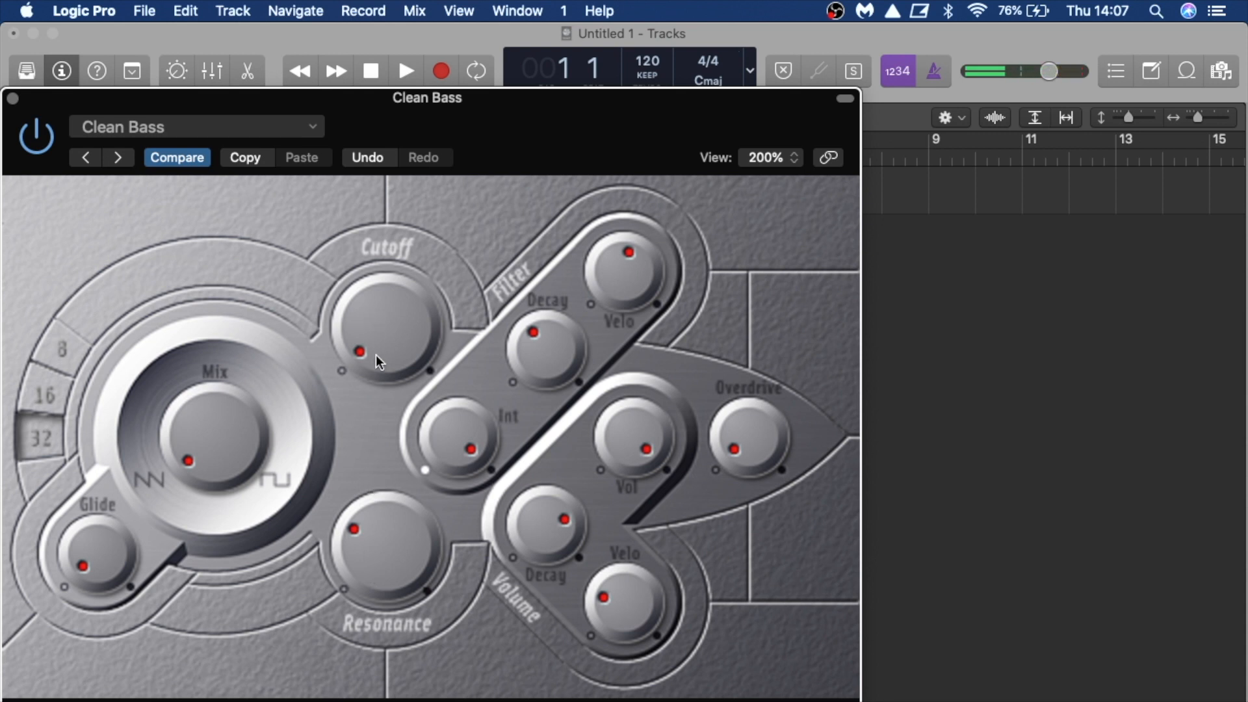
left_click_drag(376, 354, 407, 56)
left_click_drag(396, 354, 401, 497)
left_click_drag(384, 313, 397, 451)
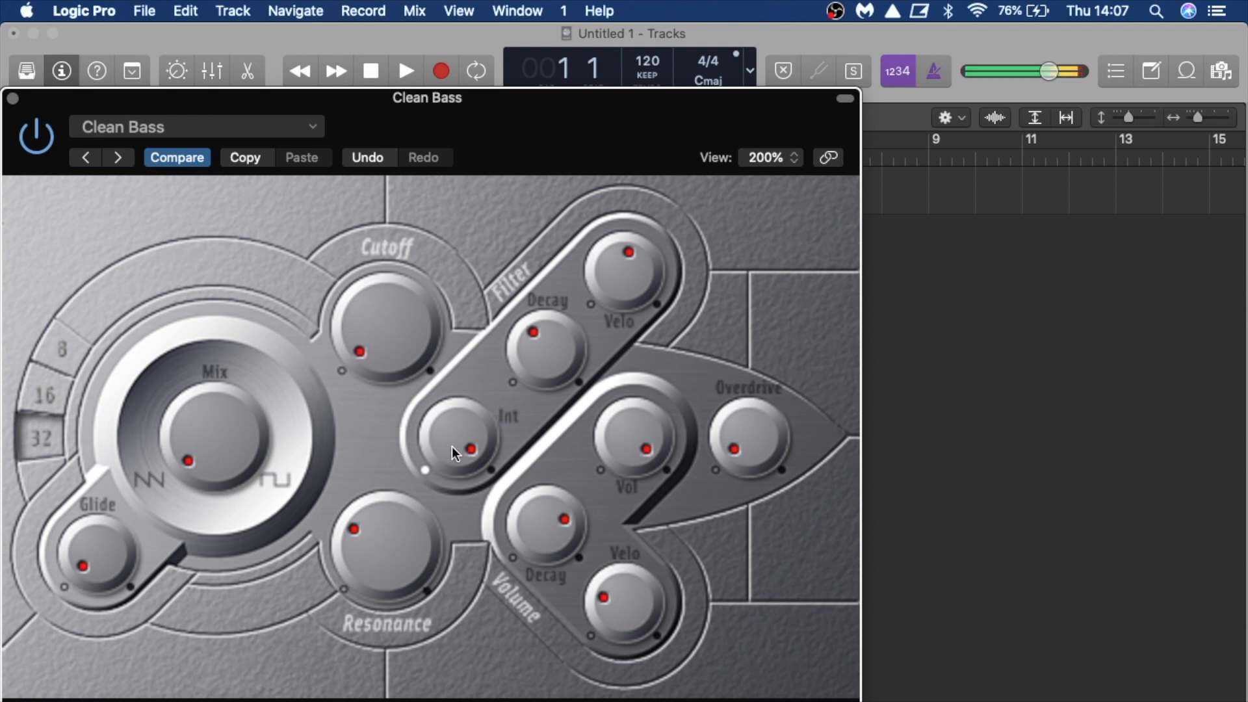
Turn the filter Int to minimum, raise Resonance to just past midway, and return Int to maximum.
left_click_drag(466, 439, 465, 464)
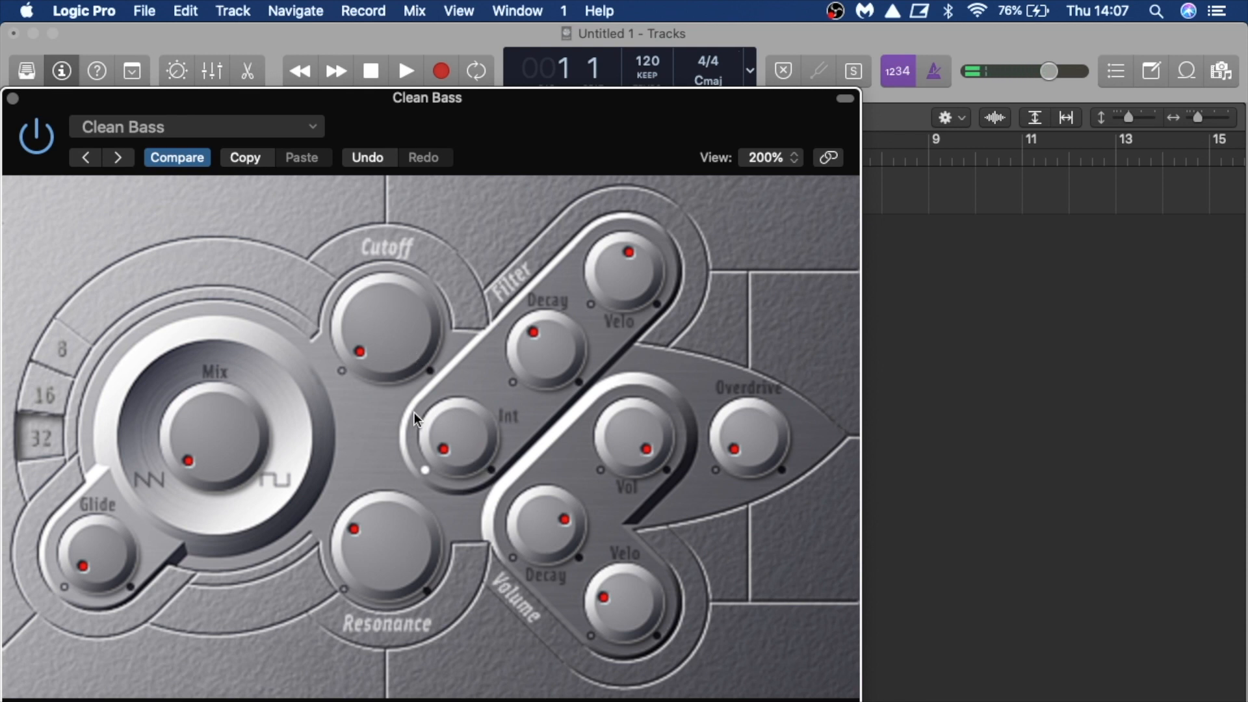
left_click_drag(382, 554, 377, 380)
left_click_drag(455, 451, 437, 161)
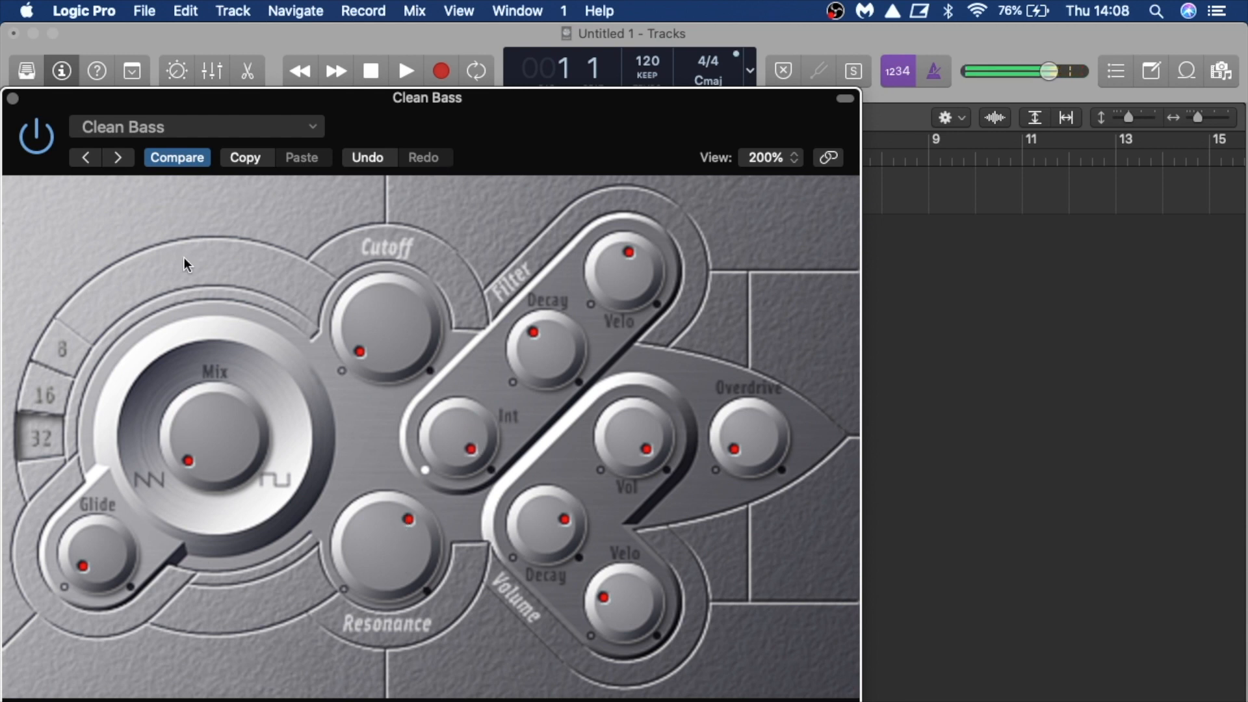
Rebalance the filter by raising Cutoff, lowering Resonance to just below midway, and reducing Int slightly.
left_click_drag(374, 332, 366, 218)
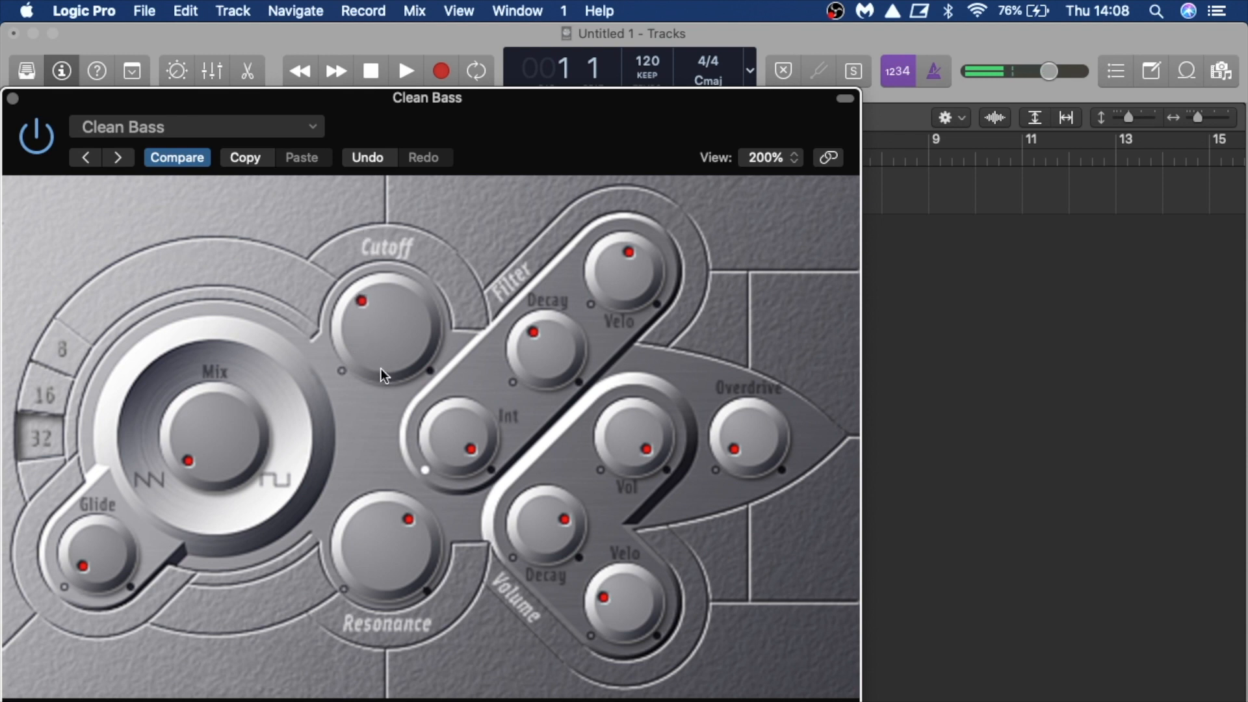
left_click_drag(396, 556, 401, 646)
left_click_drag(461, 432, 446, 479)
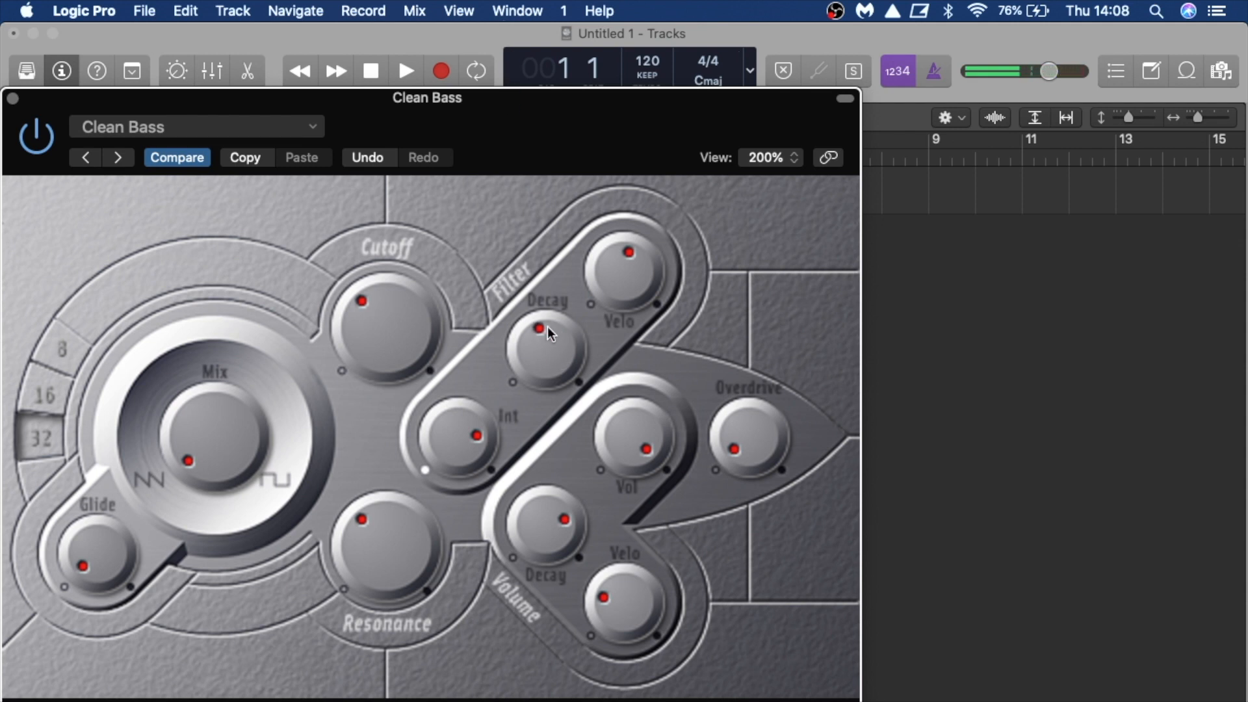
Vary the filter Decay and leave it above midway, raise the volume Decay to maximum, and increase the volume Velo to about midway.
left_click_drag(548, 327, 549, 433)
left_click_drag(538, 323, 531, 246)
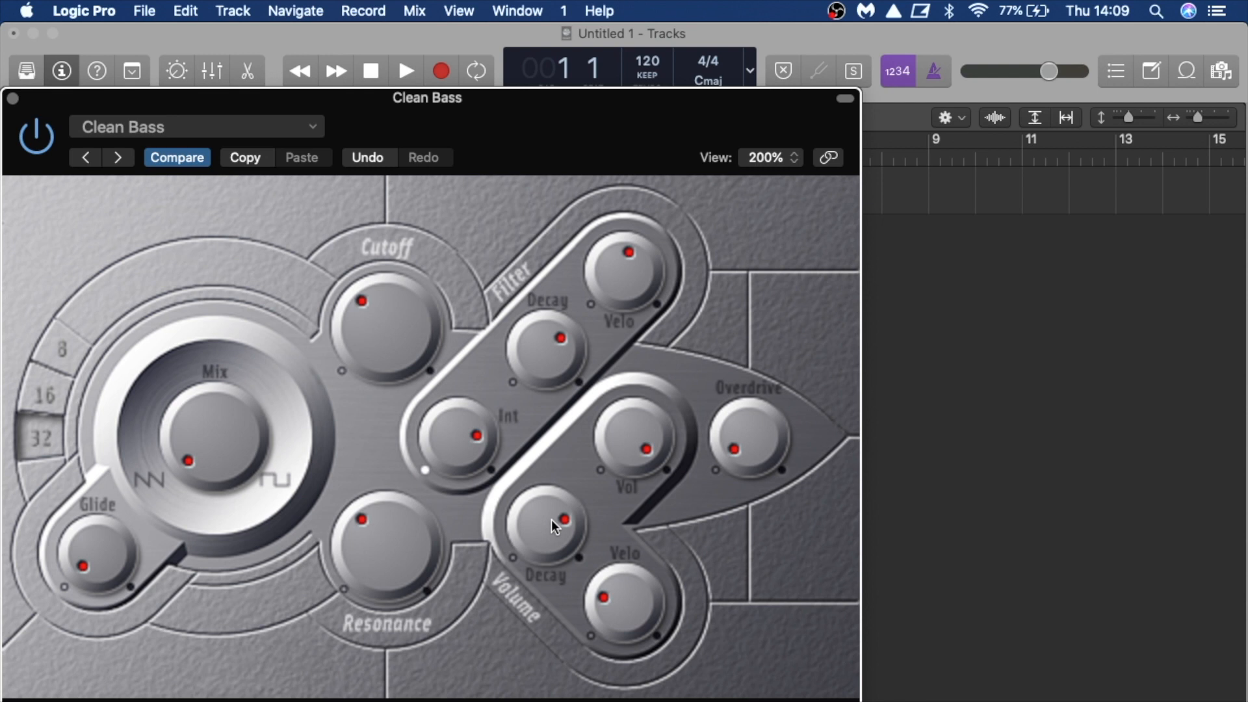
left_click_drag(552, 519, 562, 413)
left_click_drag(636, 439, 648, 414)
Move the plug-in window toward the screen centre, and audition presets Analog Bass 01, Analog Bass 02 and Bass Bleep, returning to Analog Bass 02.
left_click_drag(459, 97, 633, 105)
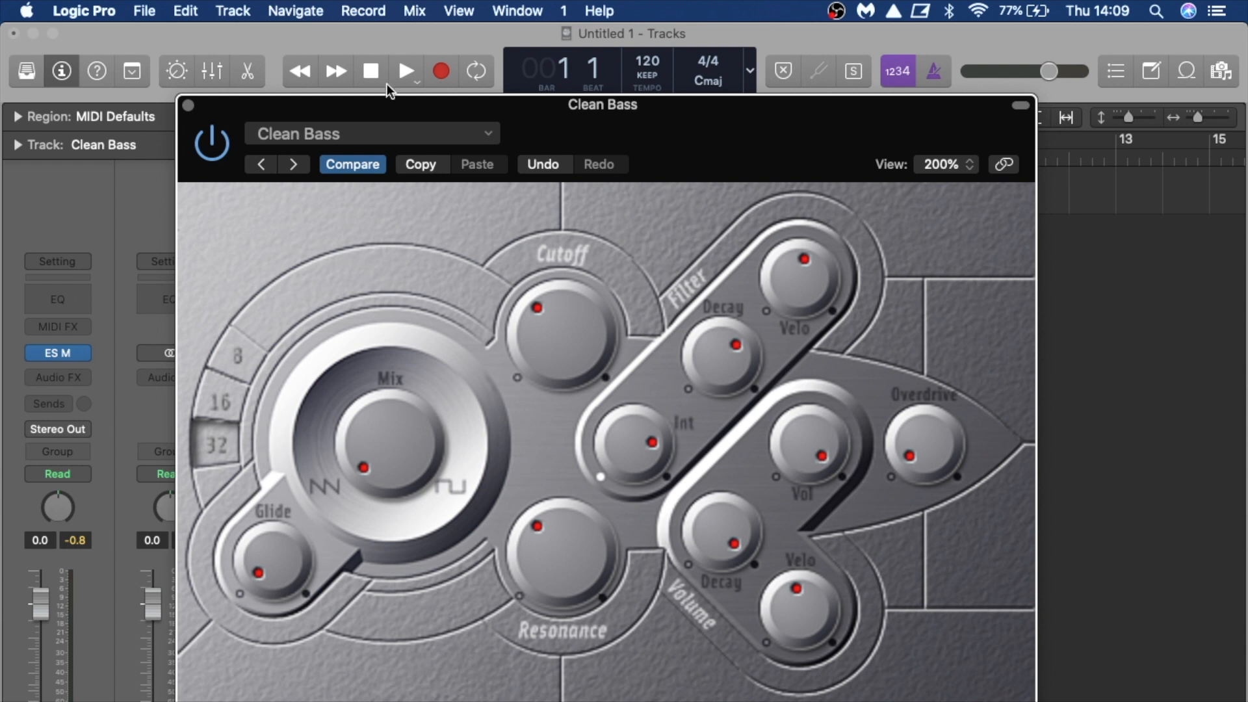
left_click(385, 136)
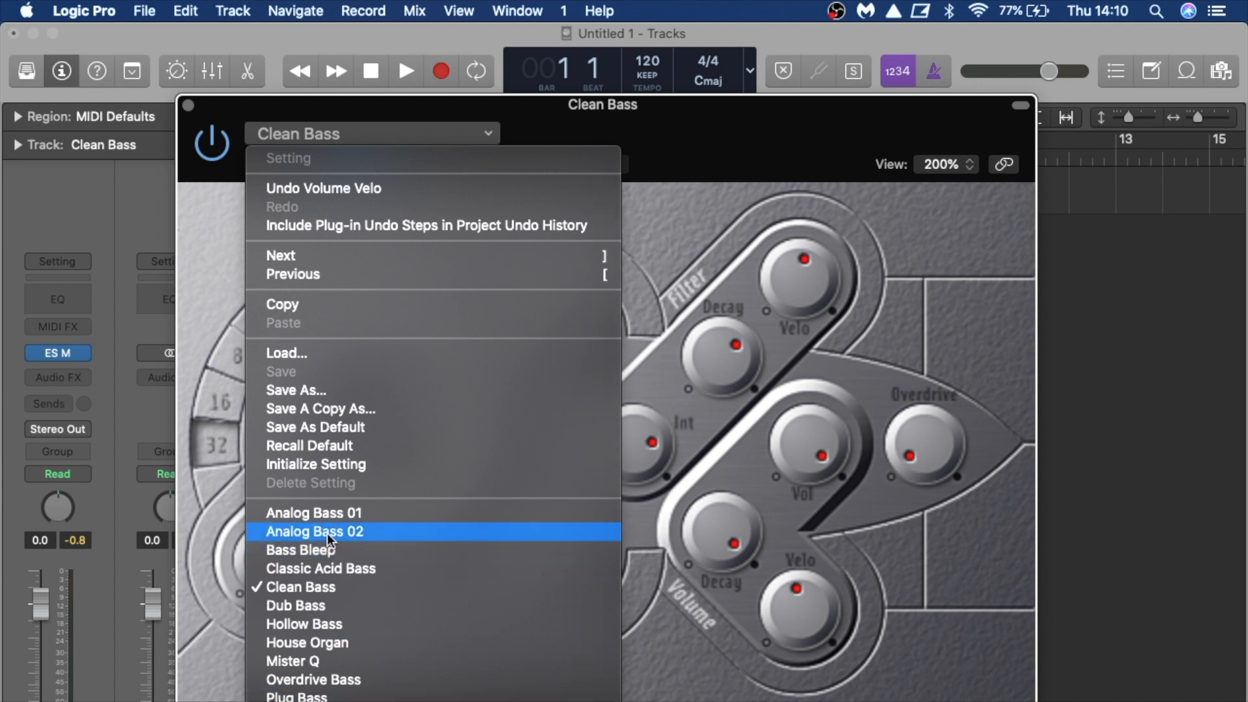
left_click(325, 511)
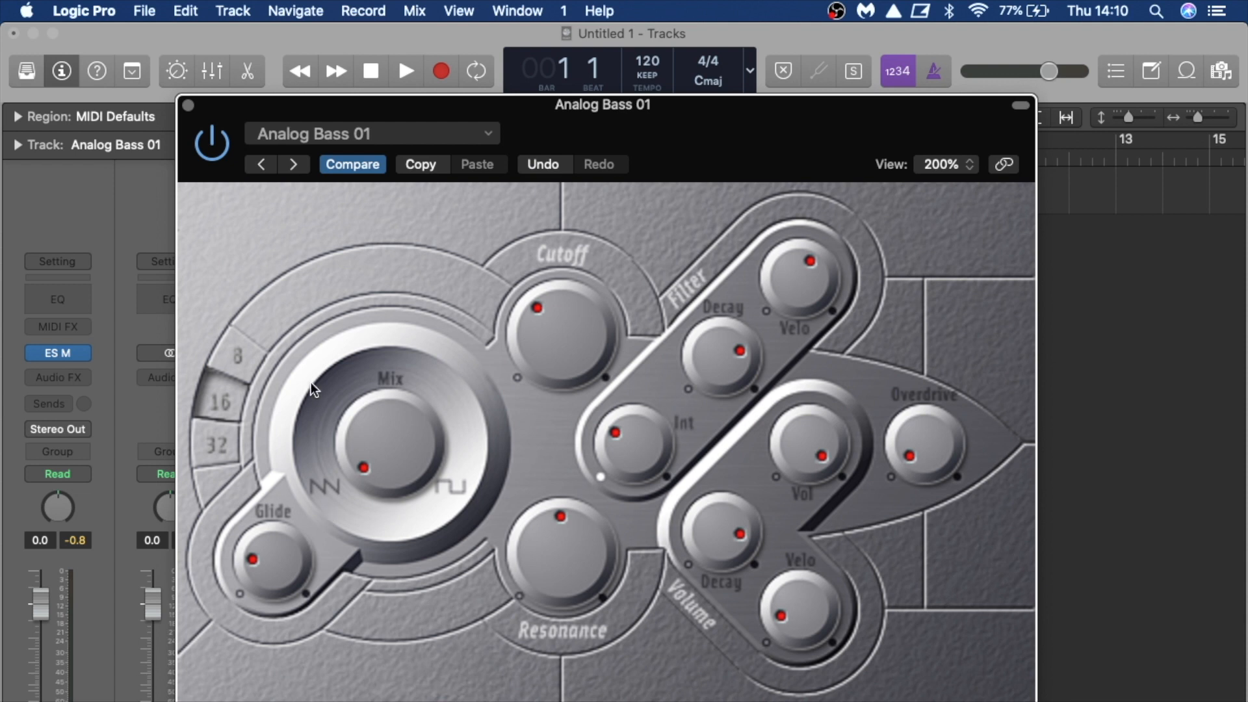
left_click(292, 170)
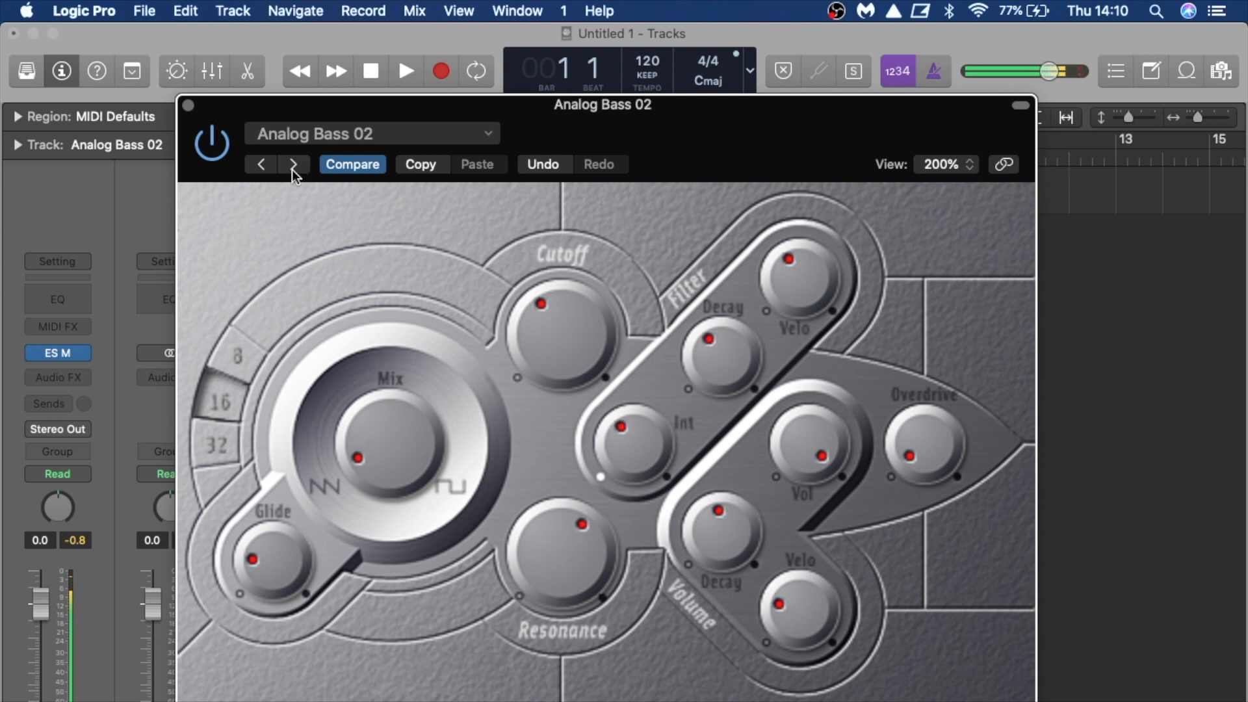
left_click(293, 171)
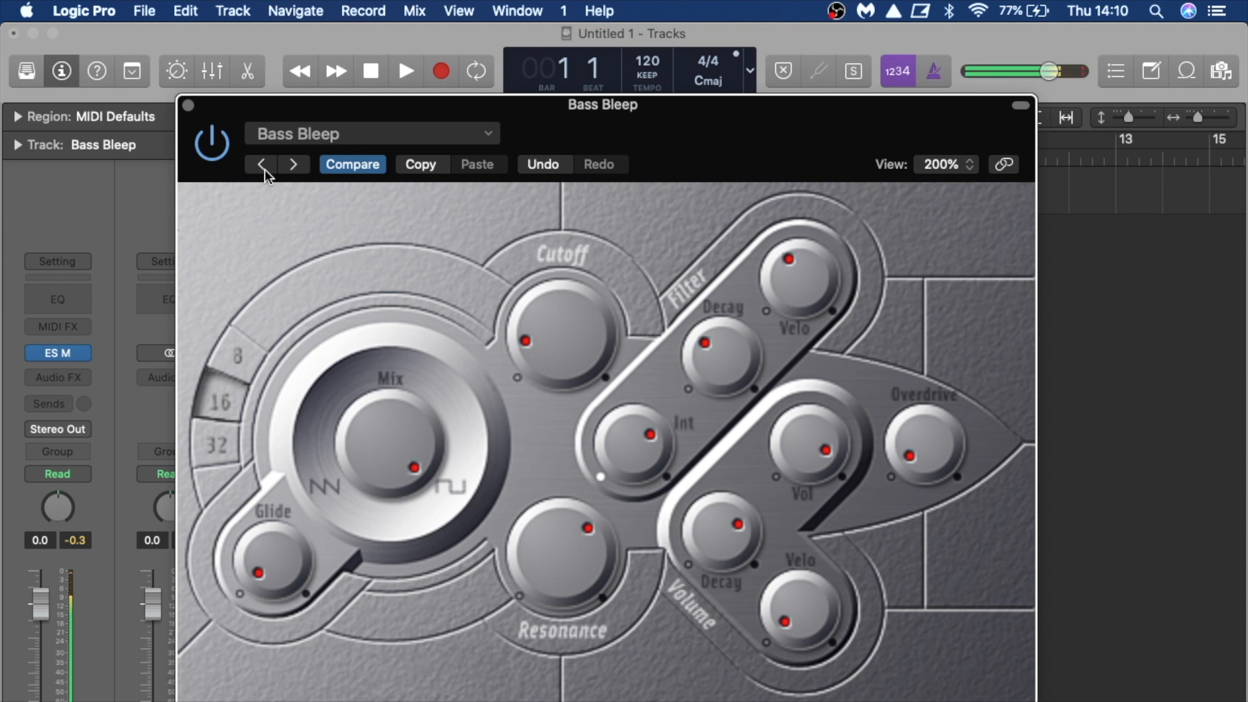
left_click(262, 168)
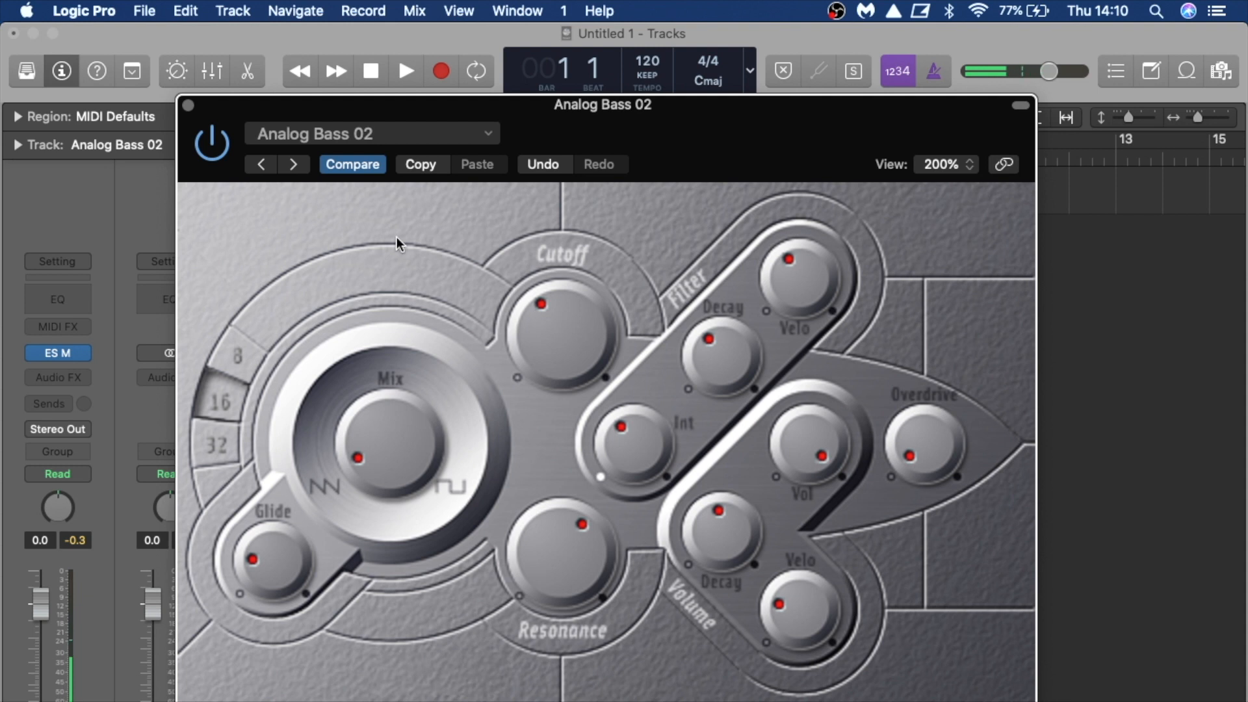
Reselect the Analog Bass 02 preset and turn its Mix control to just past midway between sawtooth and square.
left_click(382, 134)
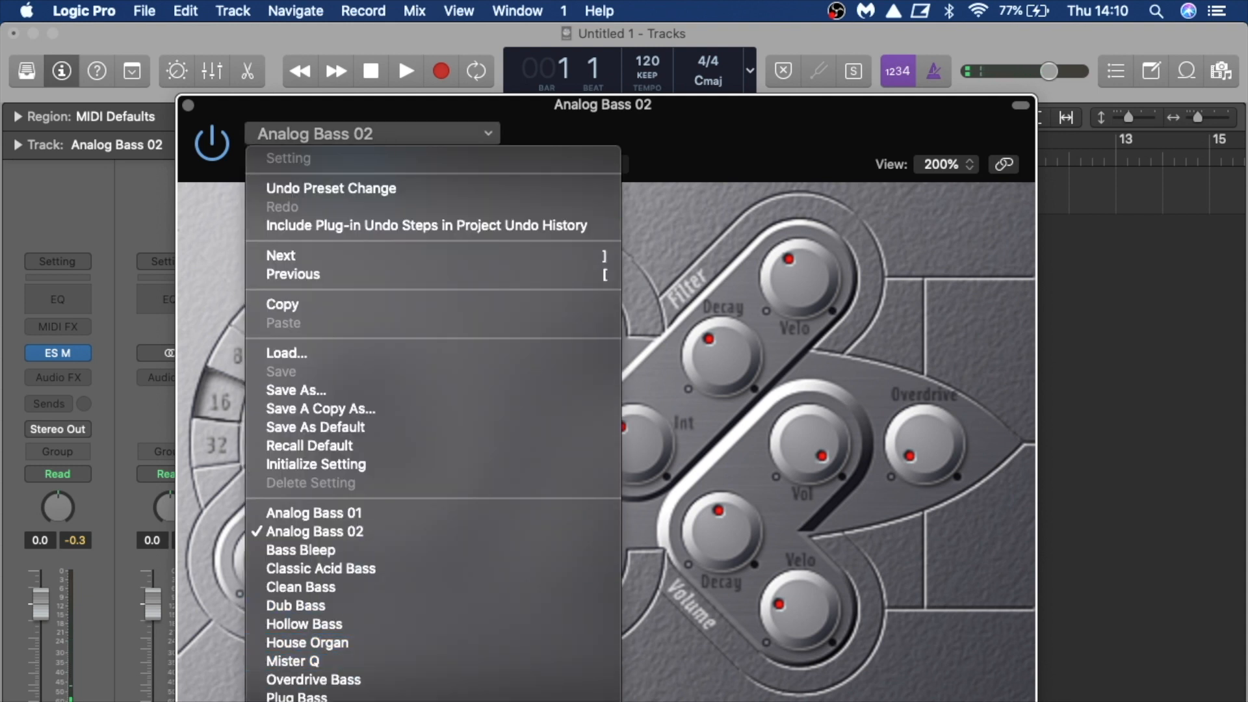
left_click(215, 209)
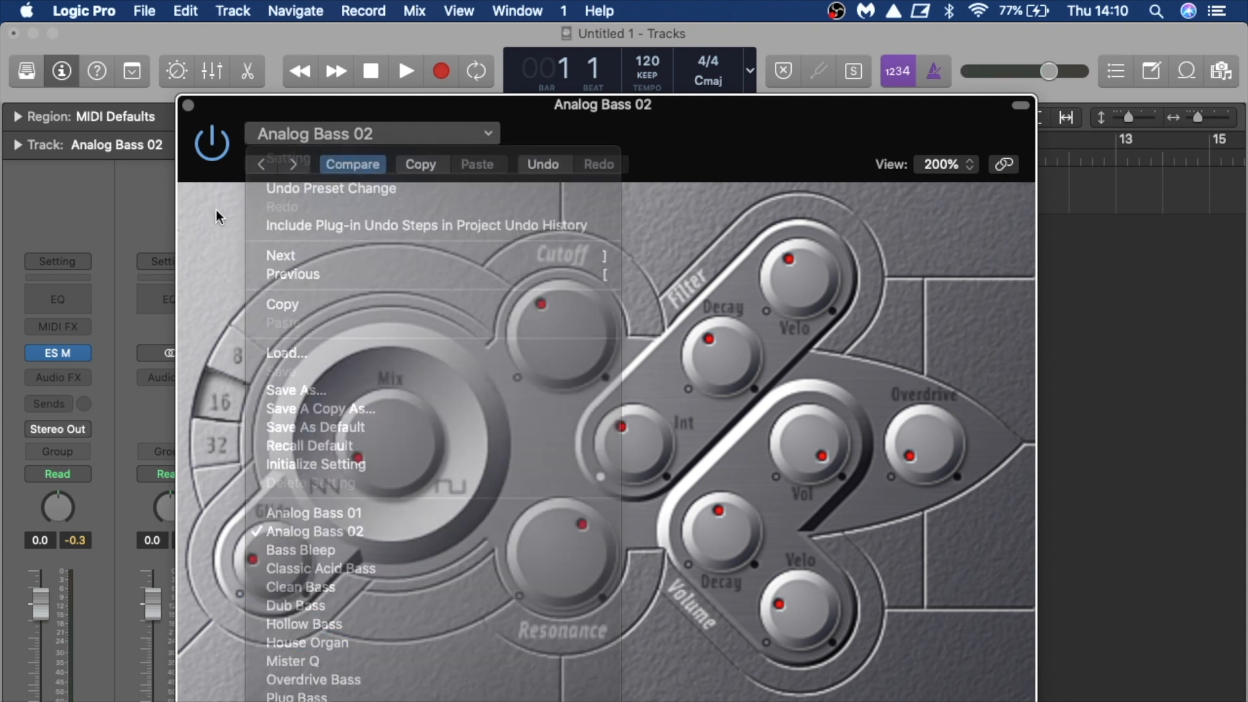
left_click(343, 139)
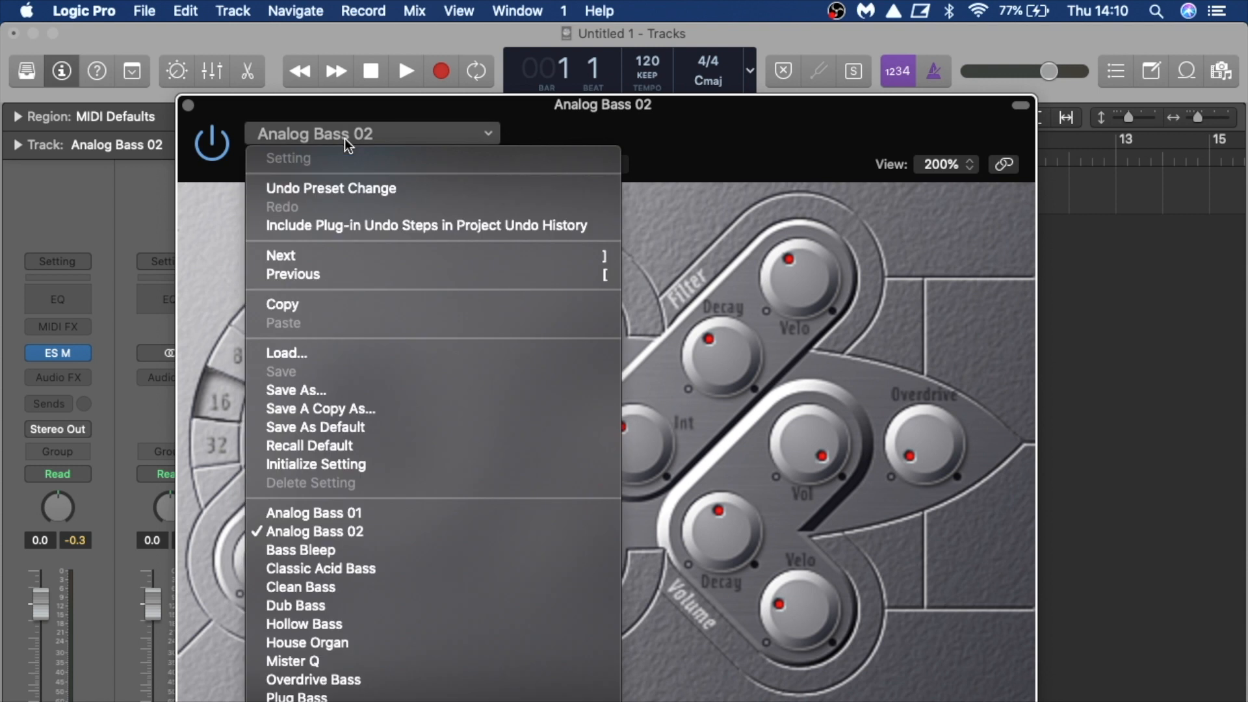
left_click(300, 533)
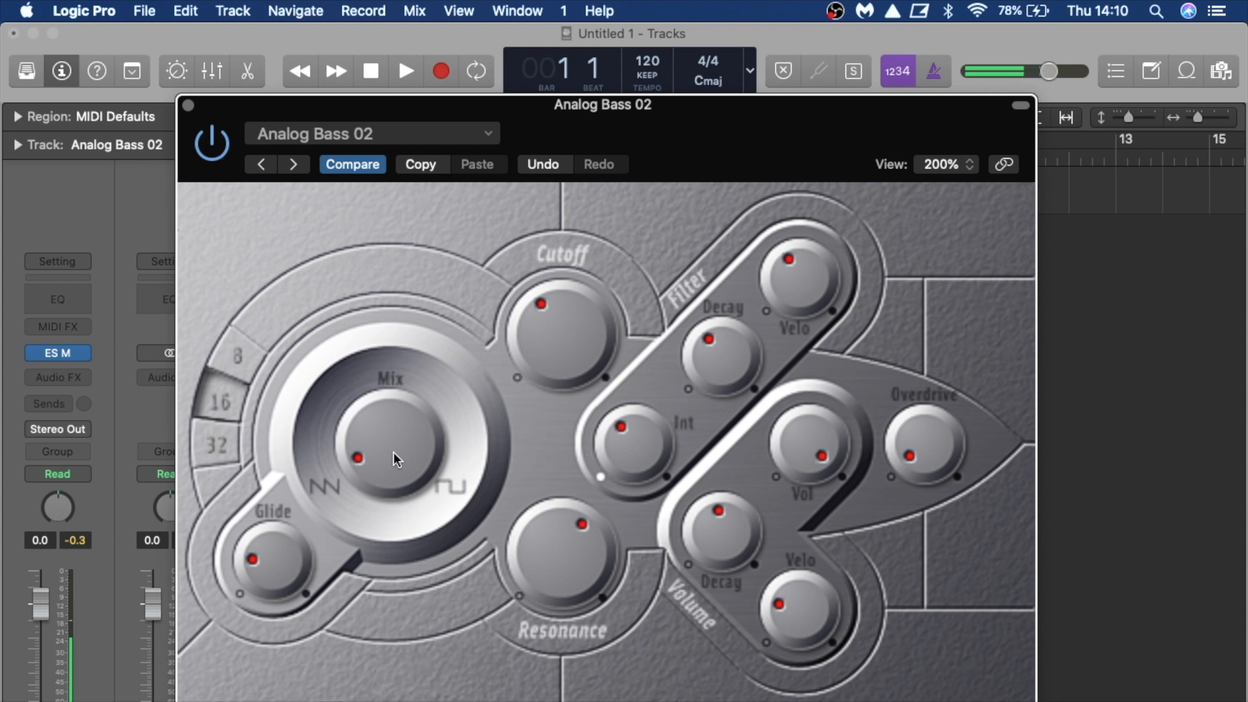
left_click_drag(393, 452, 366, 296)
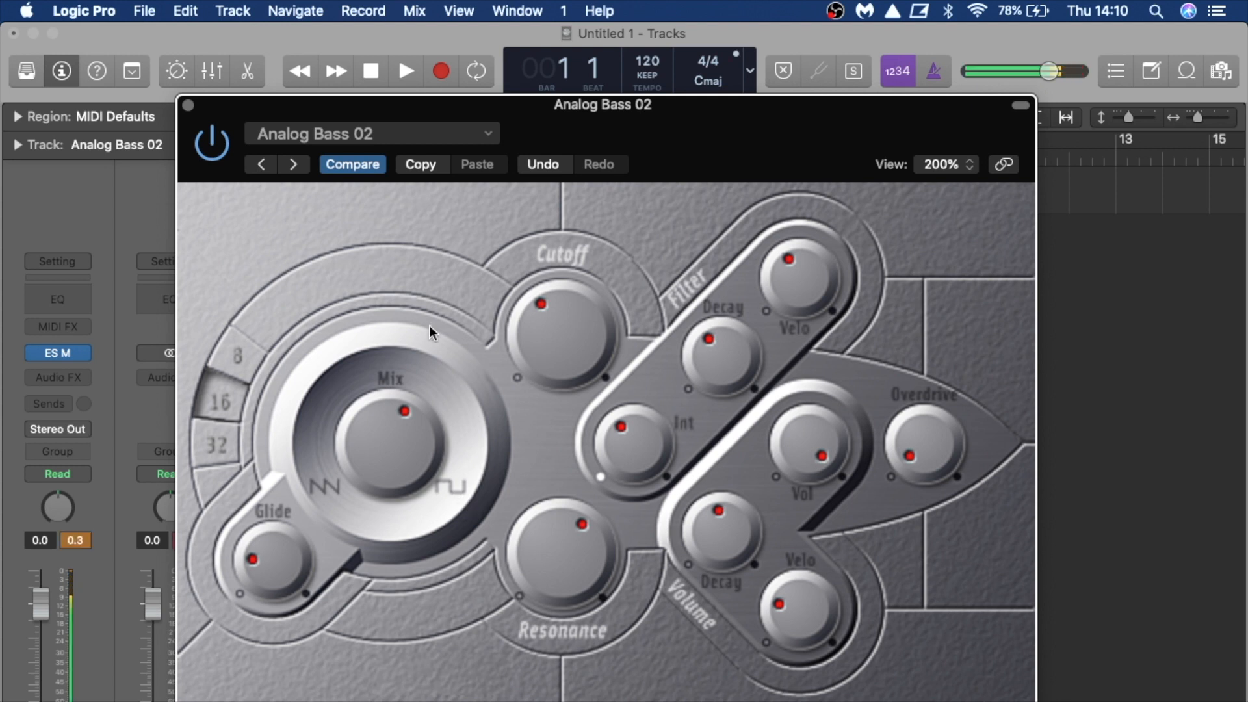
Turn the Mix control slightly further toward square and switch the octave setting to 32.
left_click_drag(397, 427, 397, 411)
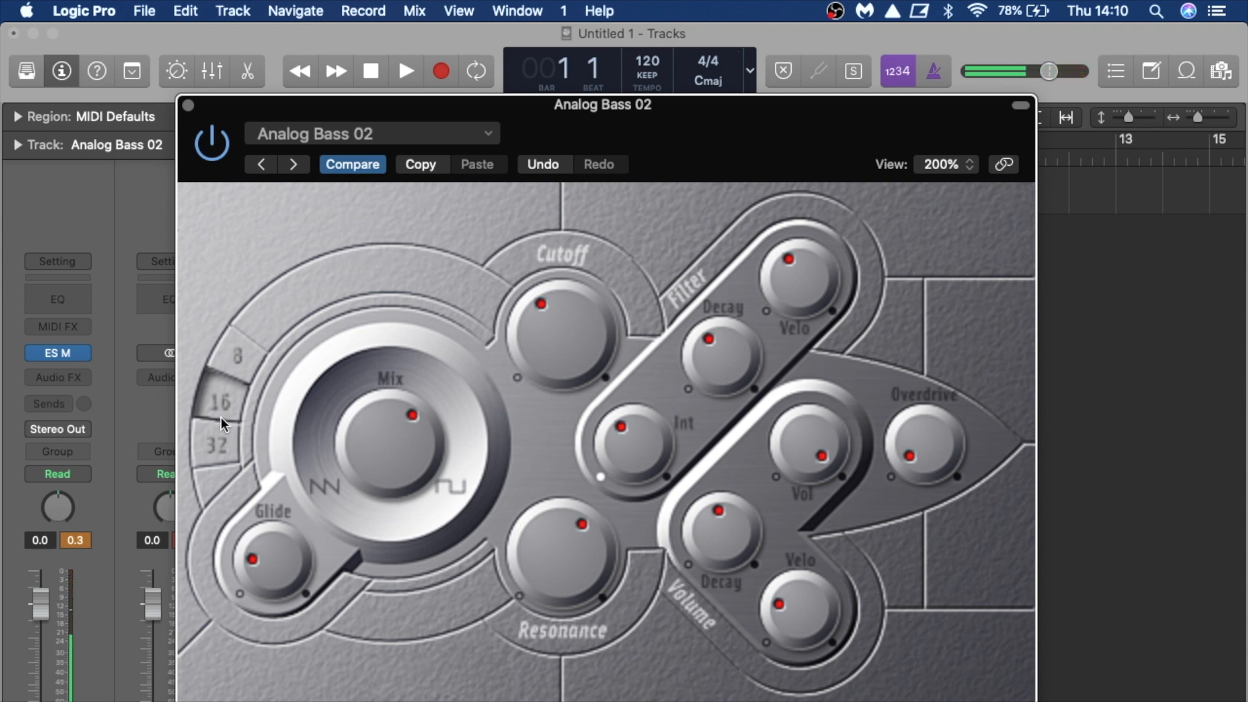
left_click(208, 453)
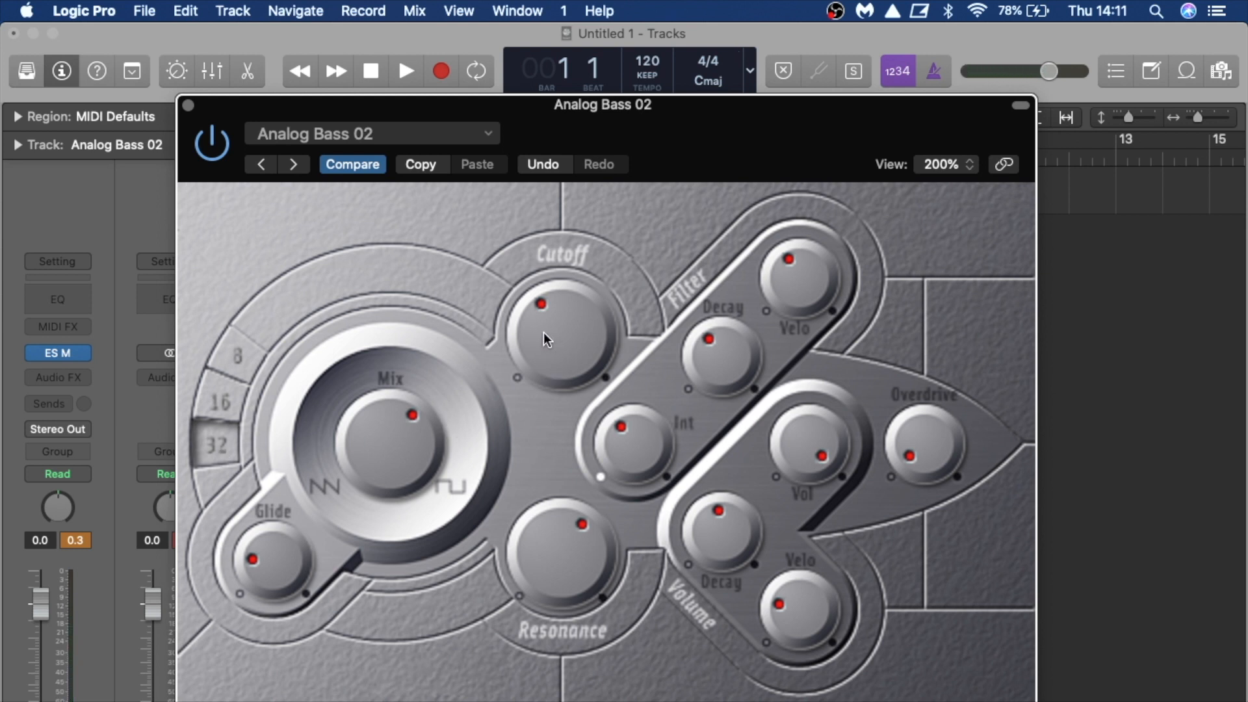
Lower the Cutoff slightly, and sweep the Resonance down and up, leaving it at about midway.
left_click_drag(543, 332, 541, 360)
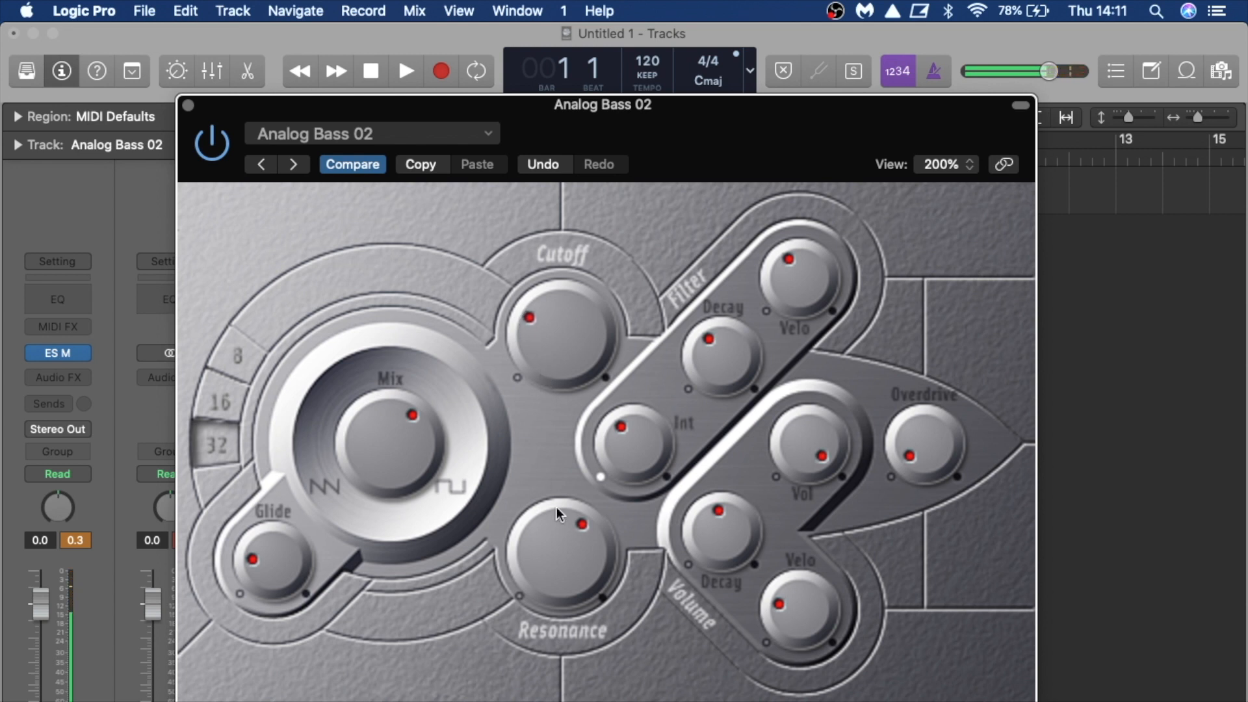
left_click_drag(557, 569, 565, 648)
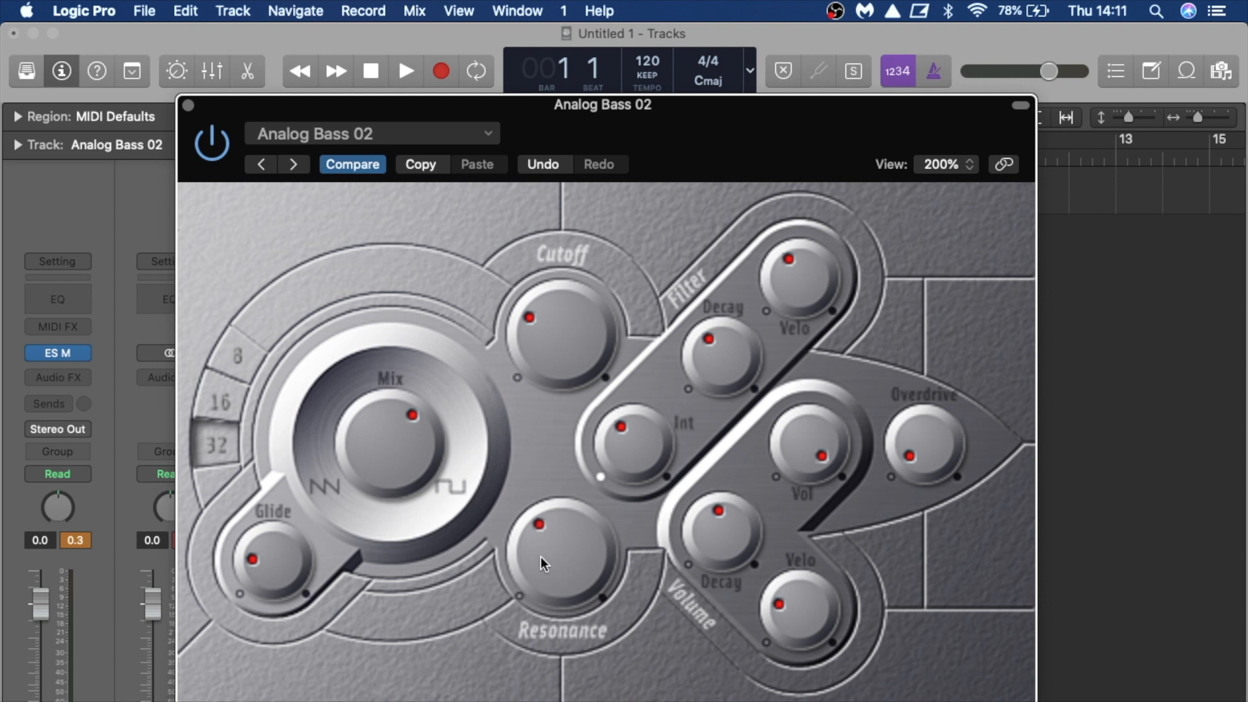
left_click_drag(540, 556, 561, 228)
left_click_drag(557, 300, 560, 561)
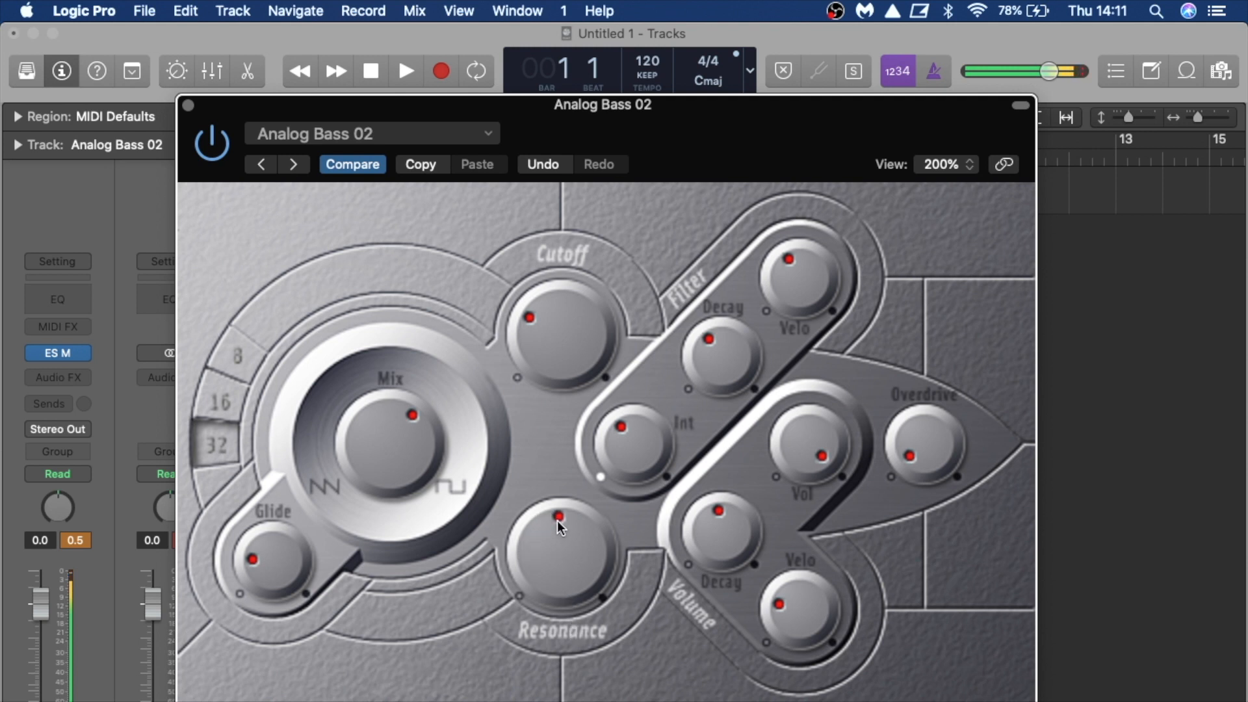
left_click_drag(558, 493, 554, 444)
Vary the filter Int and leave it just past midway, and raise both the filter Decay and the volume Decay past midway.
left_click_drag(629, 485, 633, 521)
left_click_drag(623, 428, 625, 341)
left_click_drag(582, 560, 574, 638)
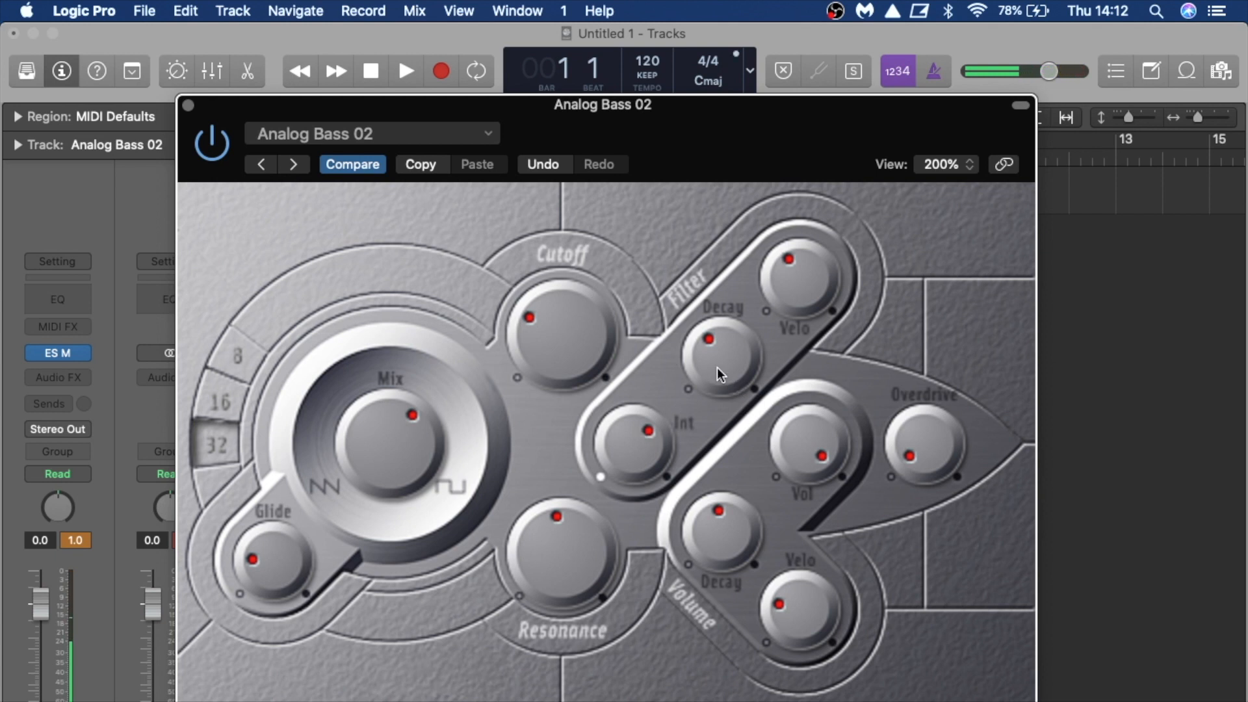
left_click_drag(717, 362, 701, 265)
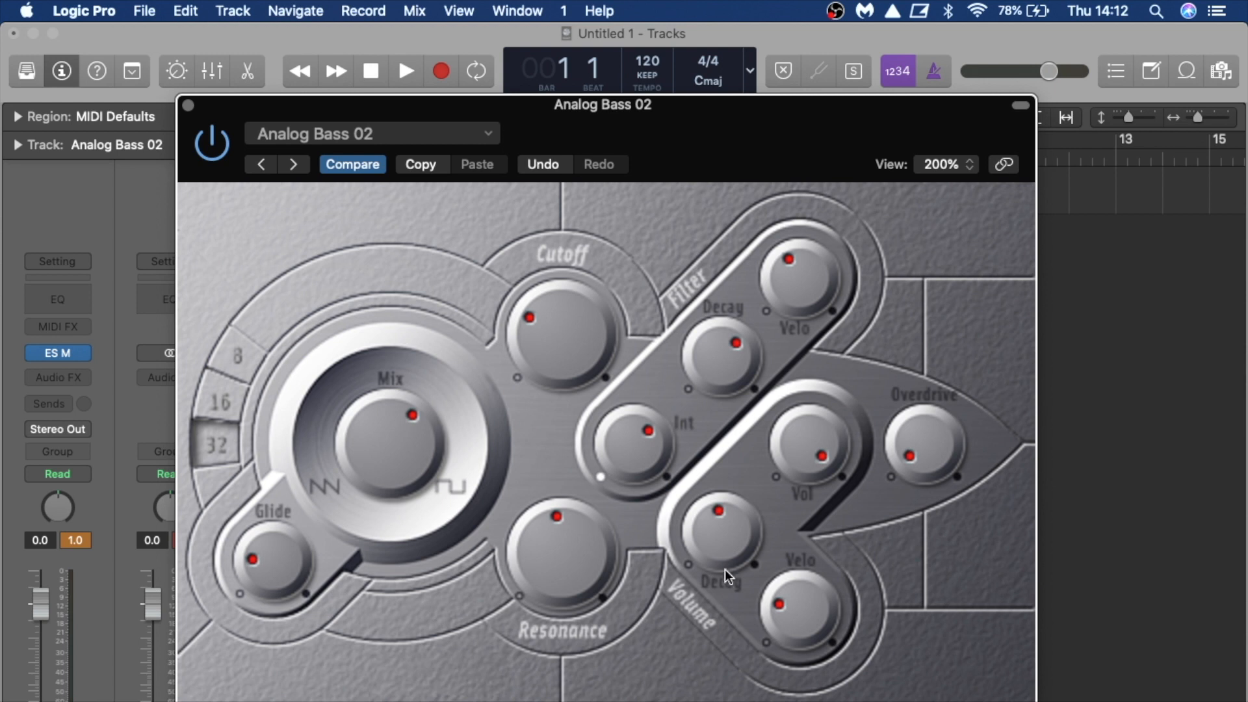
left_click_drag(718, 489, 719, 461)
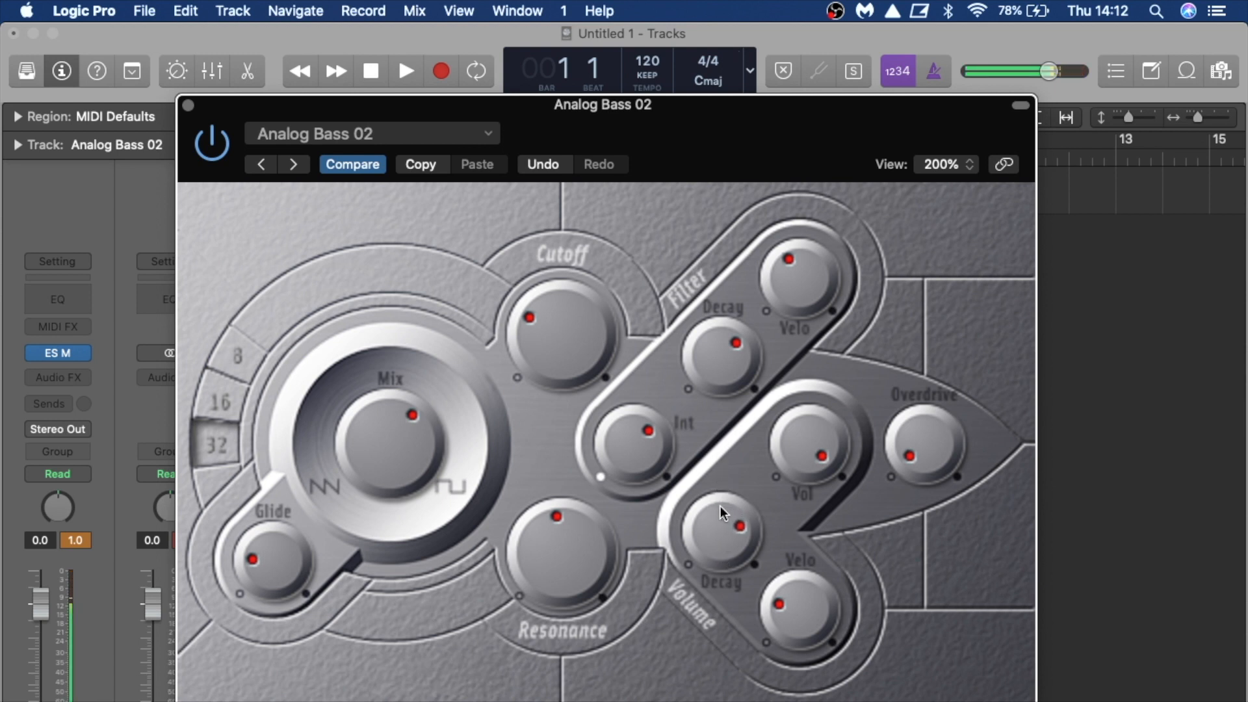
Lower the Resonance to just below midway, bring Mix back to about midway, and turn Glide down to minimum.
left_click_drag(561, 537, 563, 557)
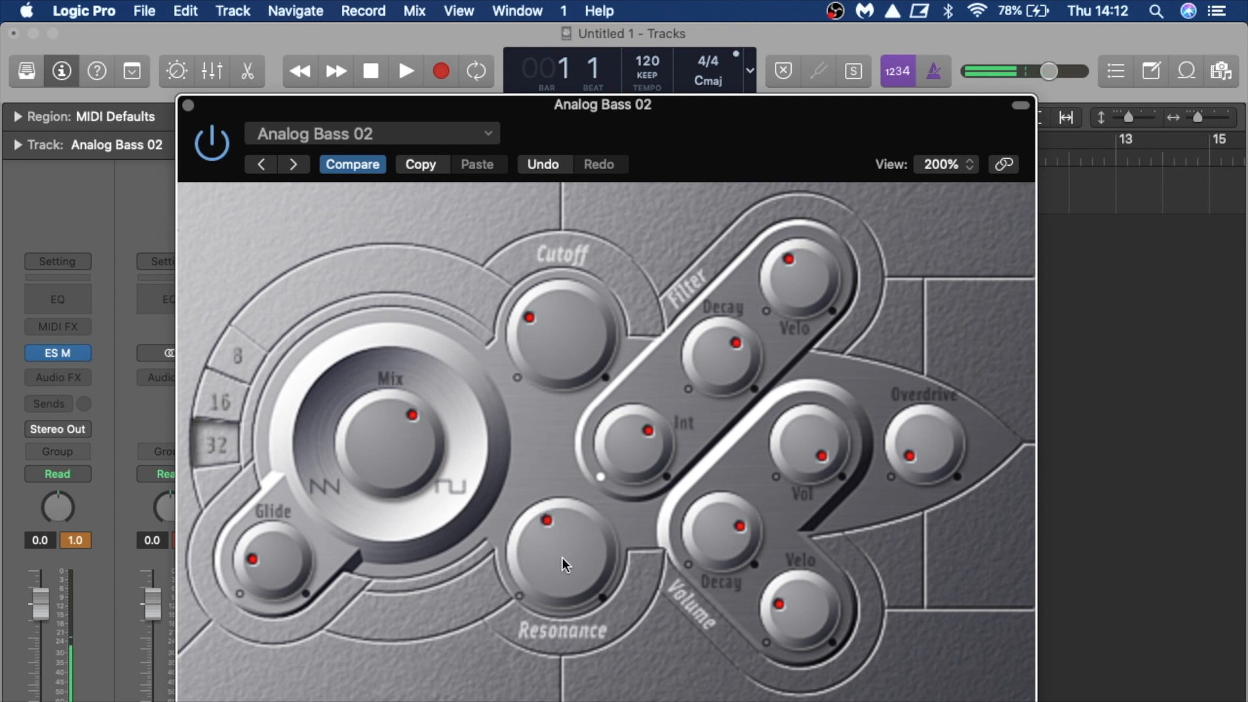
left_click_drag(382, 438, 385, 467)
left_click_drag(259, 571, 281, 666)
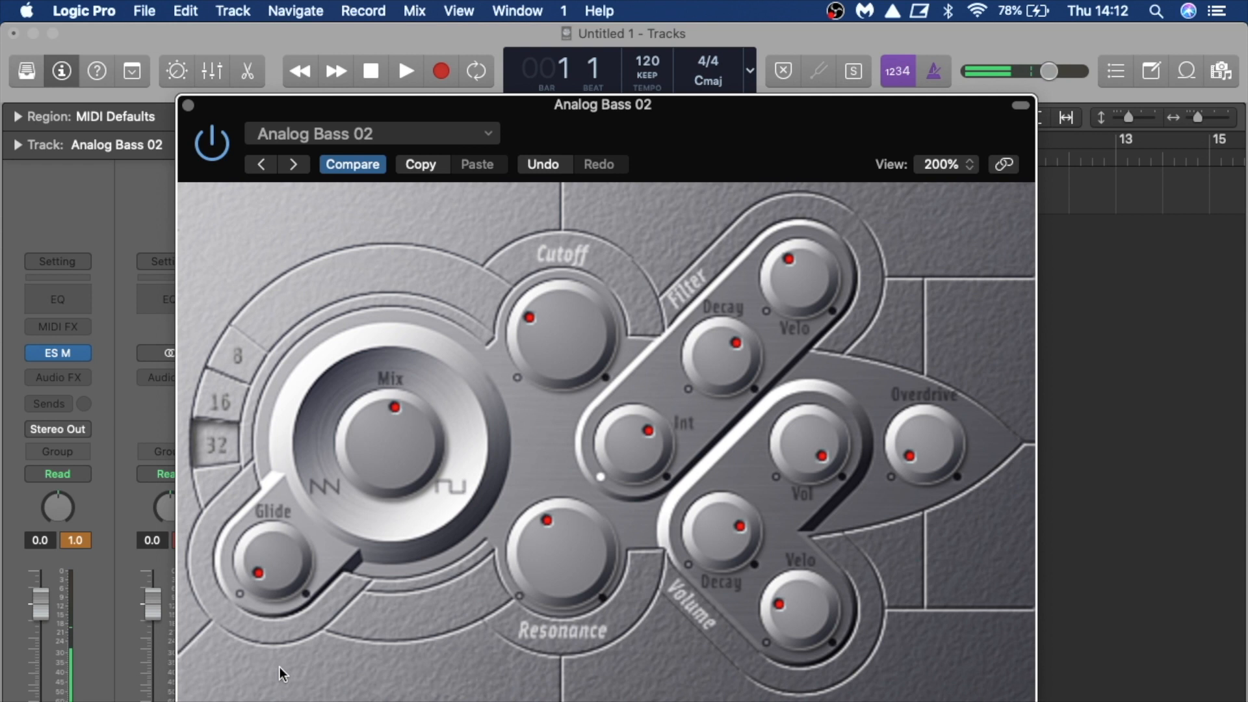
Sweep the filter Int and leave it below midway, raise the Cutoff slightly, and turn Mix toward sawtooth.
left_click_drag(649, 429, 631, 306)
left_click_drag(638, 419, 654, 664)
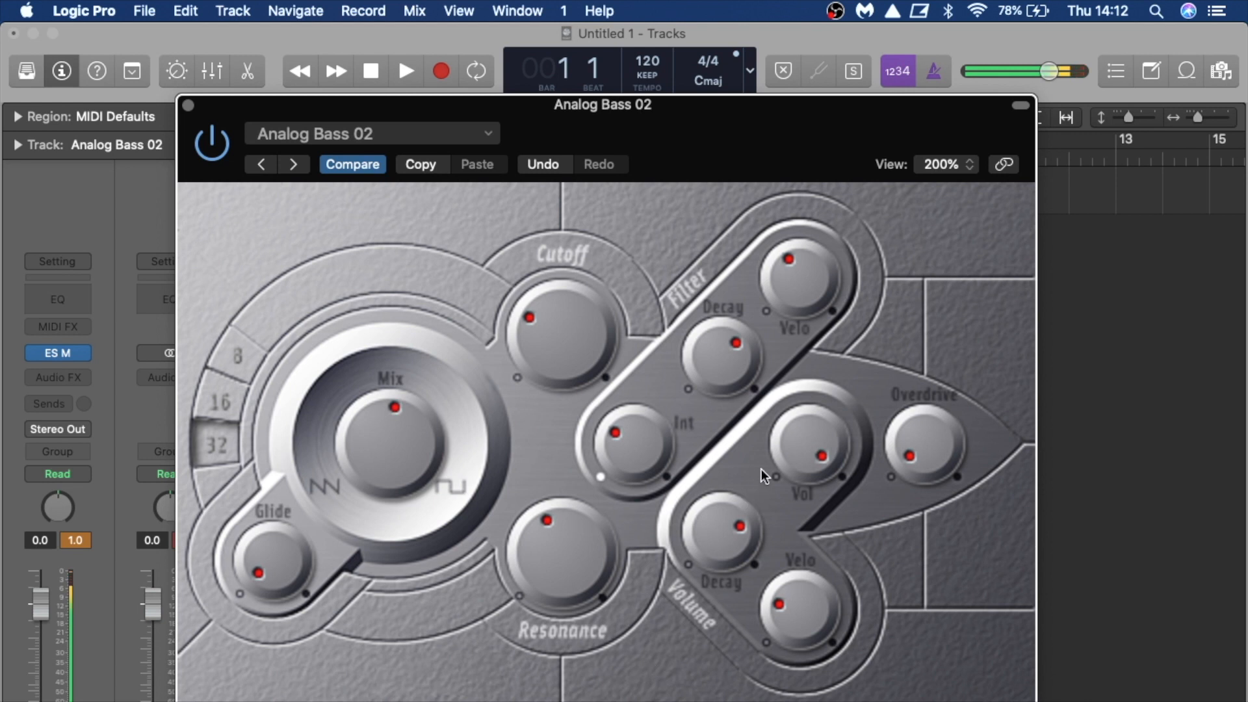
left_click_drag(551, 353, 541, 320)
left_click_drag(401, 424, 389, 497)
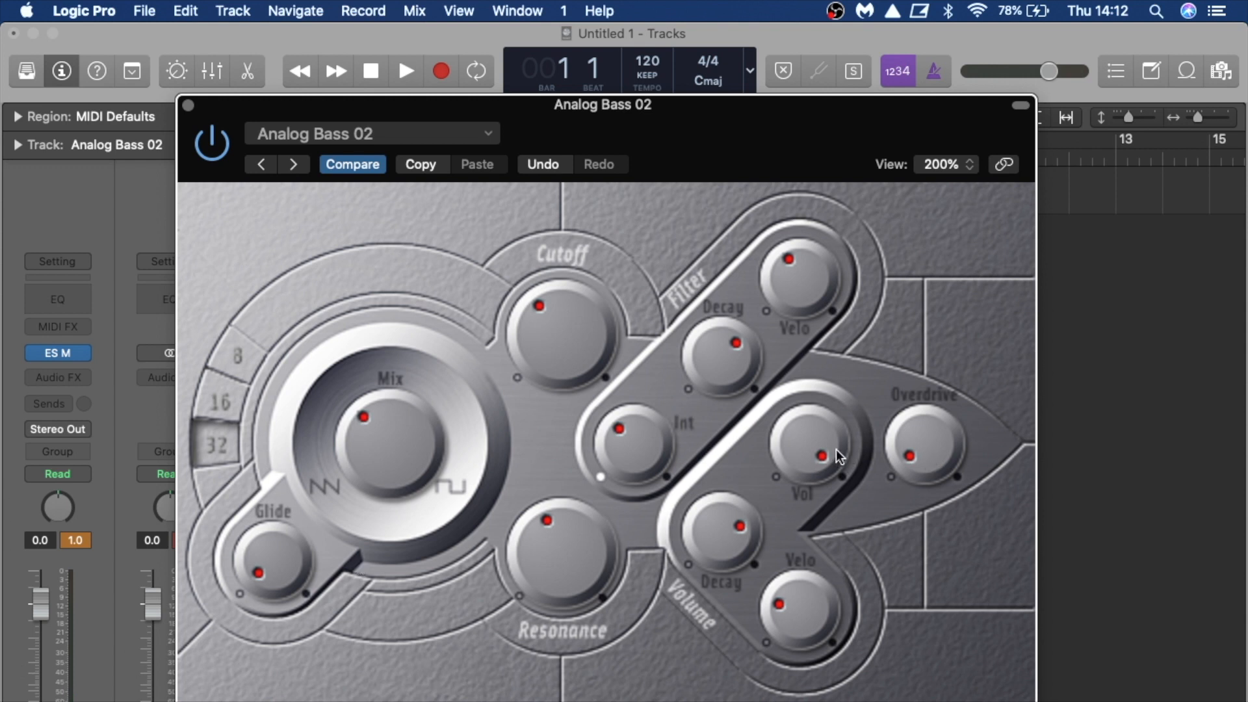
Reduce the Vol level slightly and raise Overdrive to below midway.
left_click_drag(812, 448, 814, 517)
left_click_drag(912, 400, 910, 371)
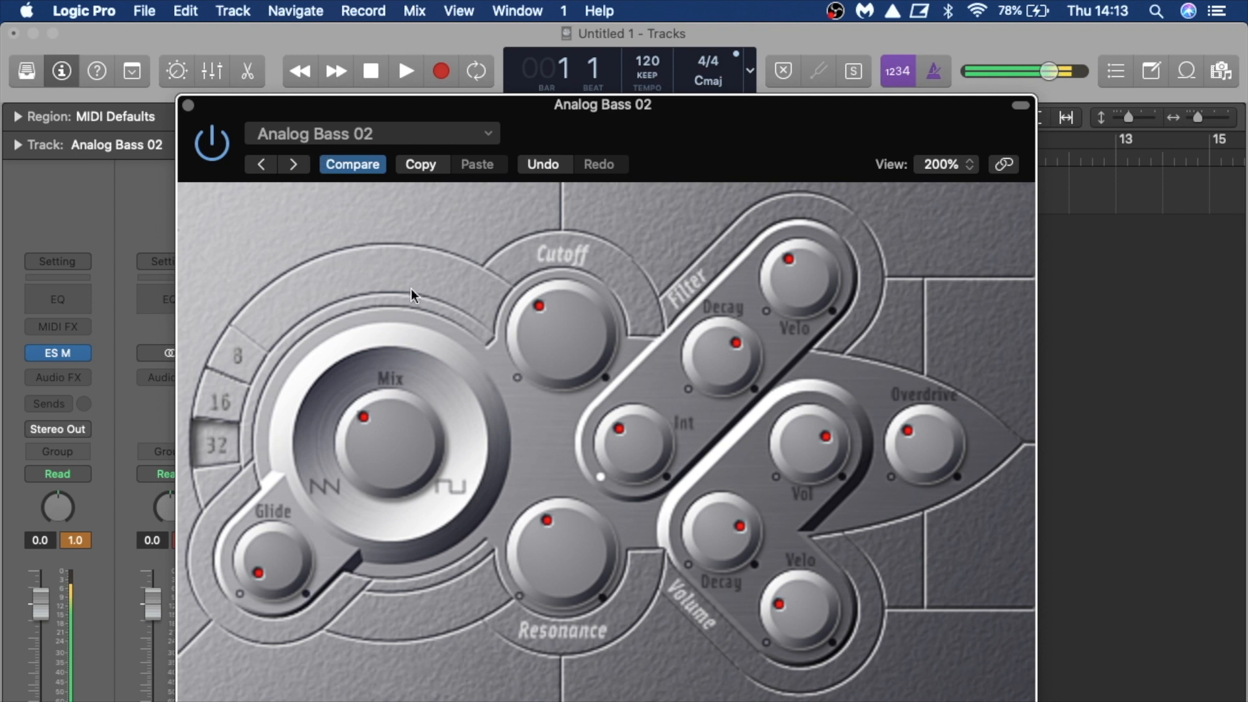
Shorten the filter Decay to just below midway and the volume Decay to just above midway.
left_click_drag(731, 362, 741, 447)
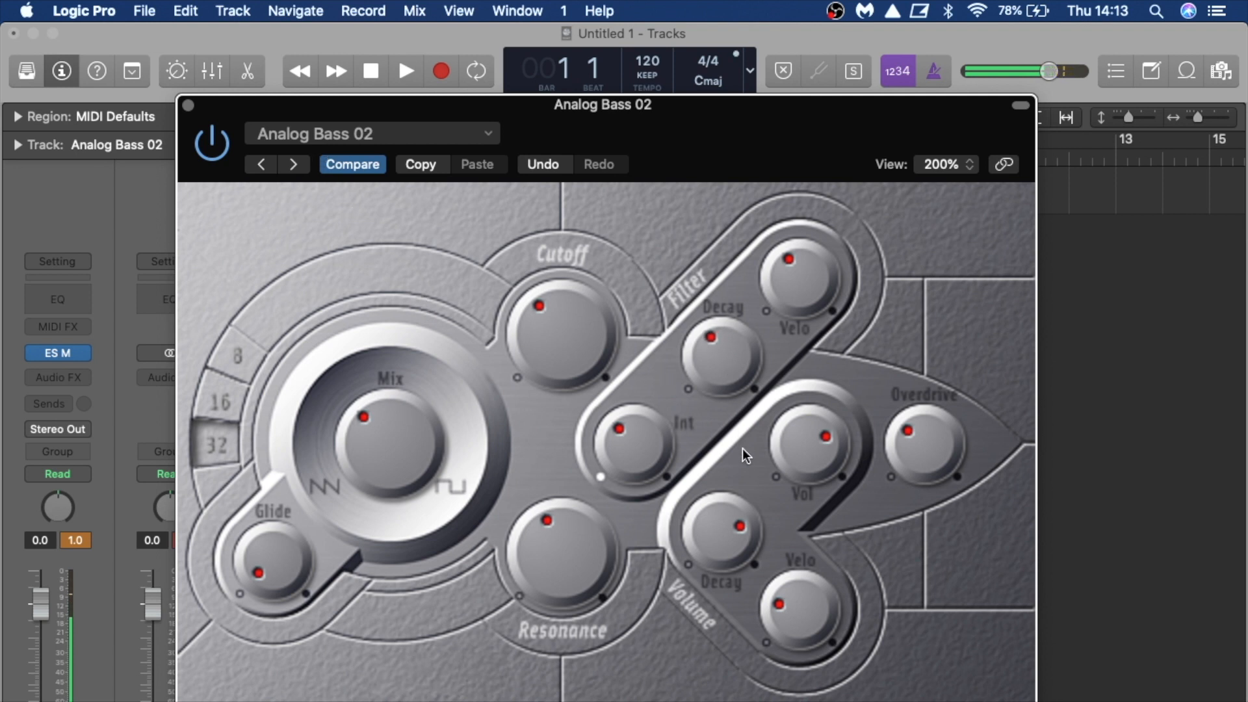
left_click_drag(738, 538, 740, 615)
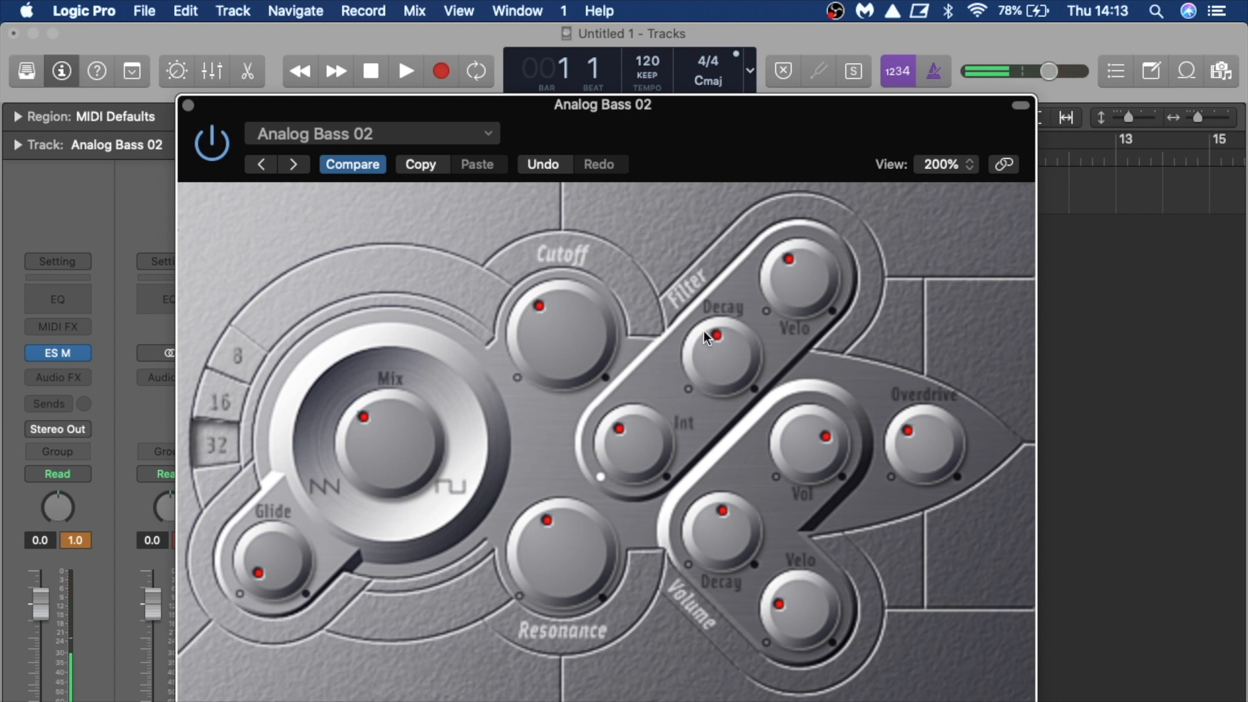
left_click_drag(719, 504, 716, 476)
Save the current synth setting as a new preset named Aggressive Bass in the ES M folder.
left_click(417, 133)
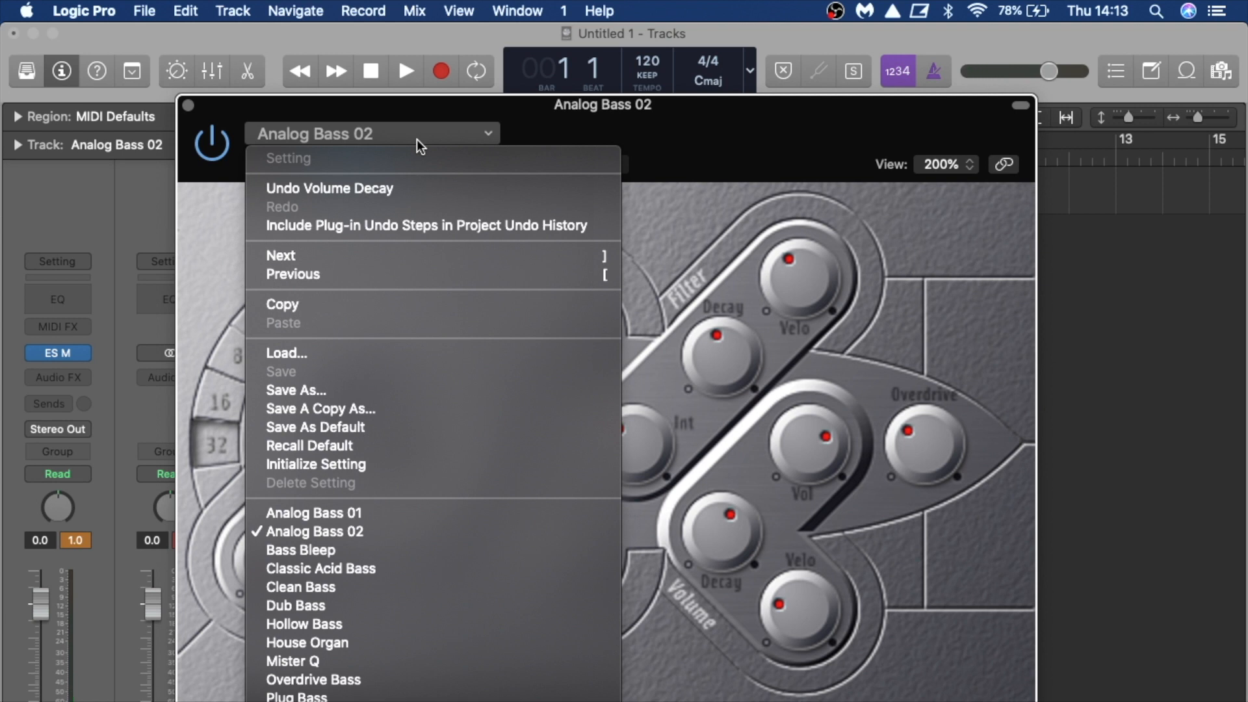
left_click(347, 385)
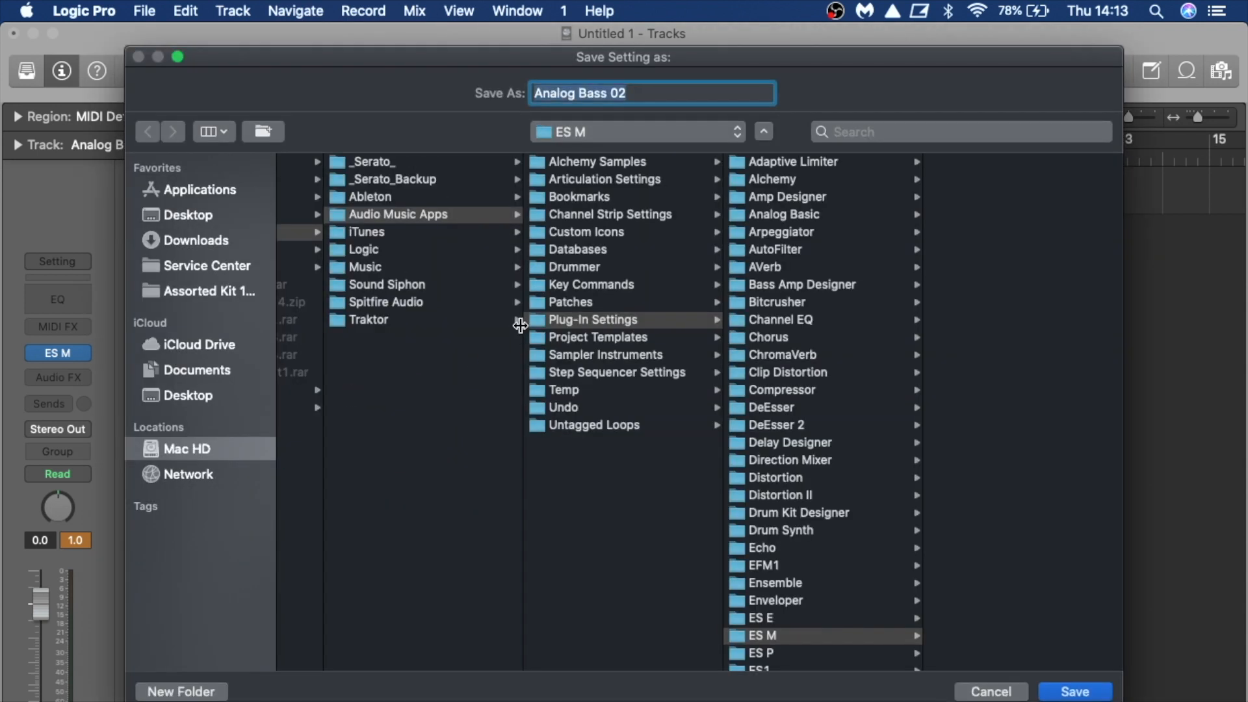
type("Agg")
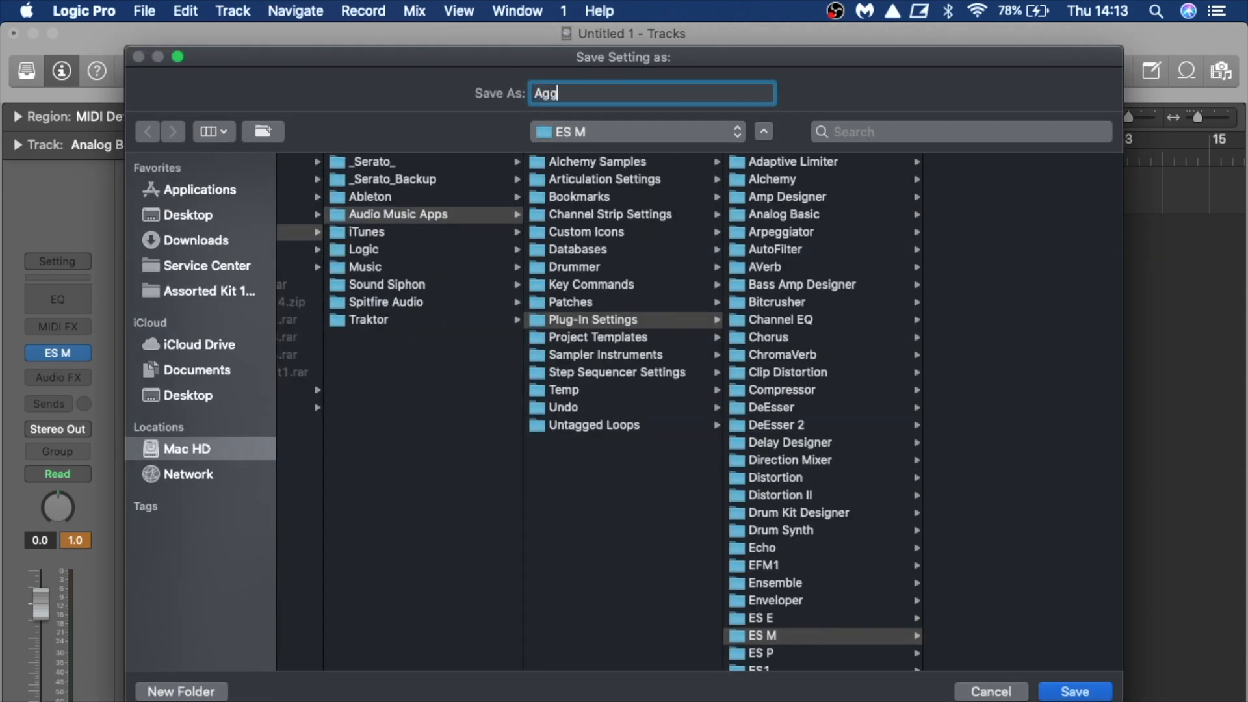
type("ressi")
type("Bass")
key("Return")
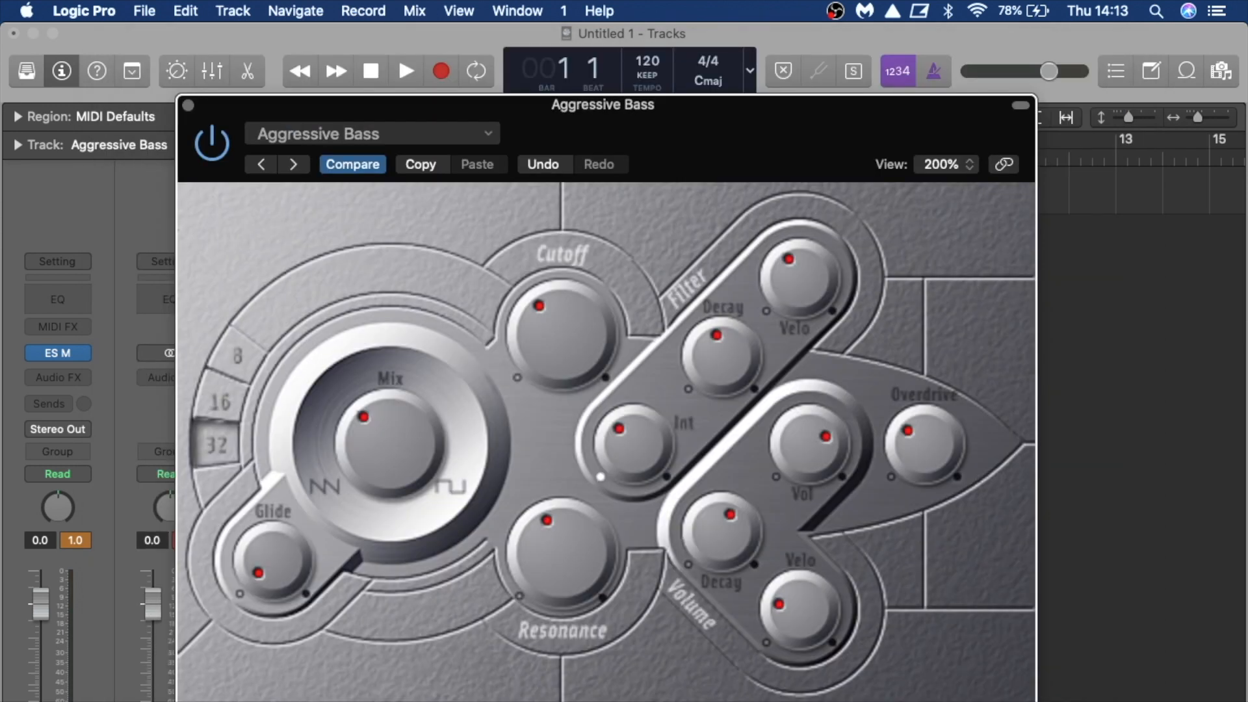
Audition the factory preset Dub Bass, and switch back to the saved Aggressive Bass preset.
left_click(409, 134)
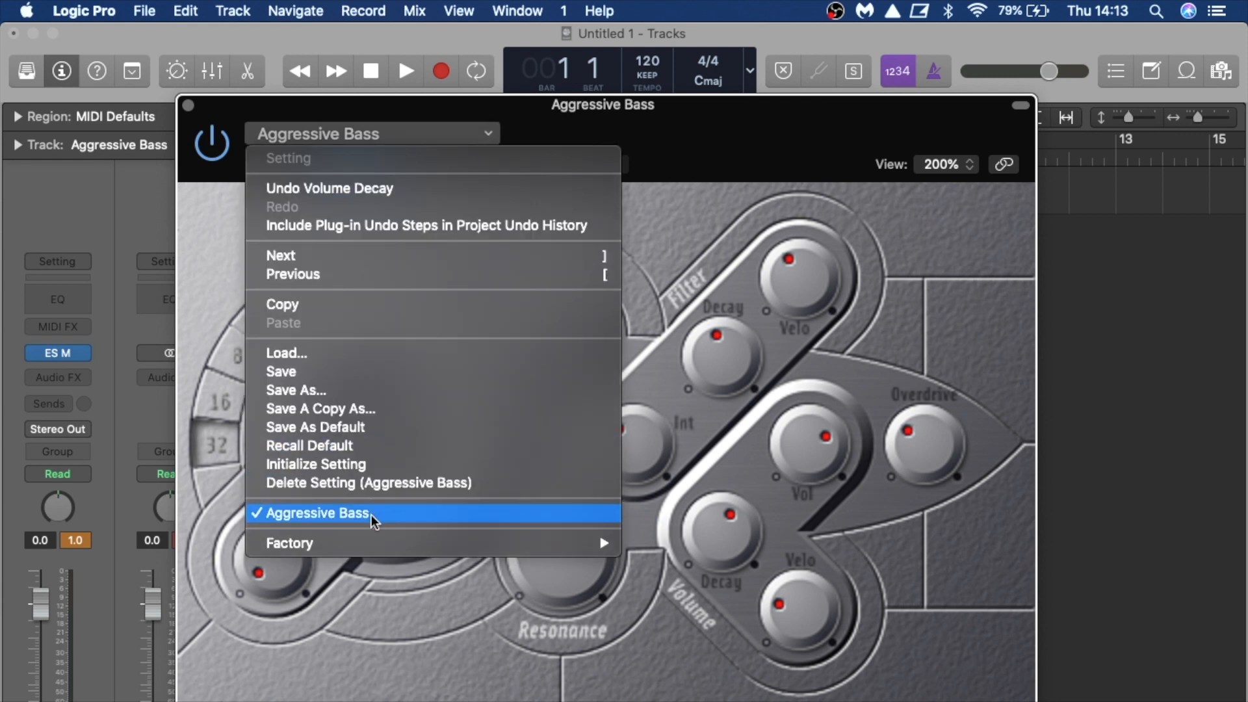
mouse_move(372, 551)
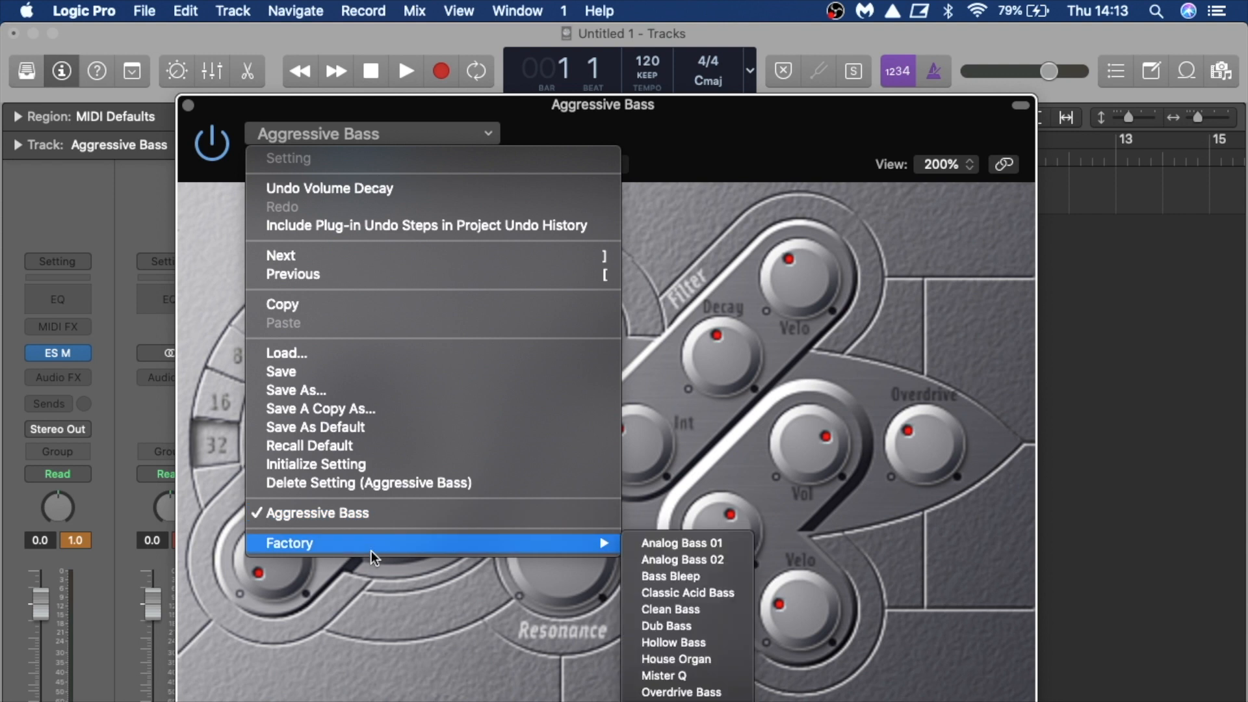
left_click(714, 626)
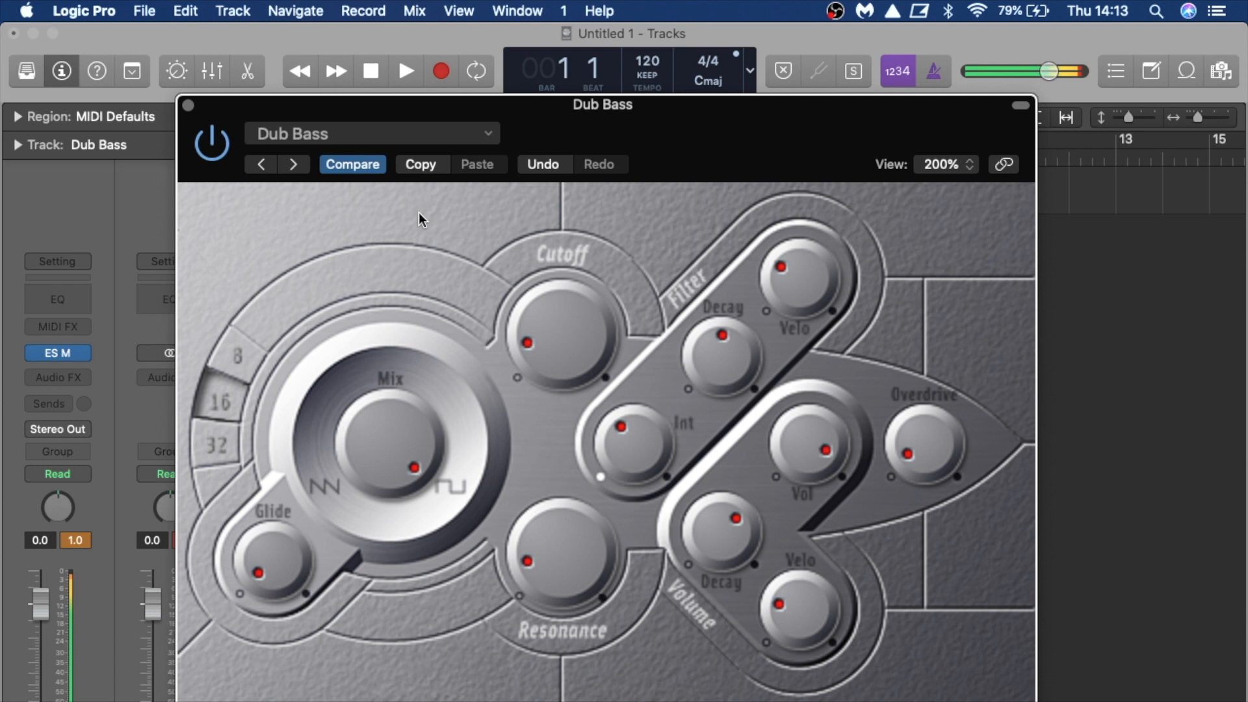
left_click(387, 132)
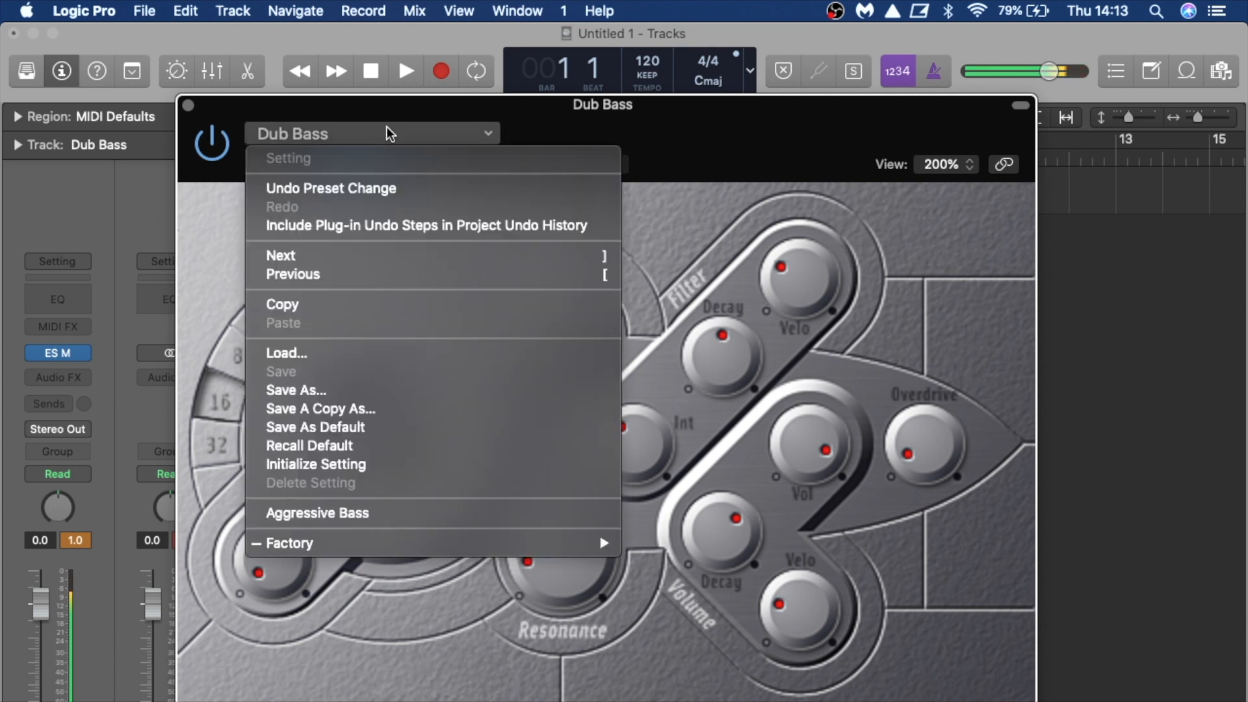
left_click(358, 514)
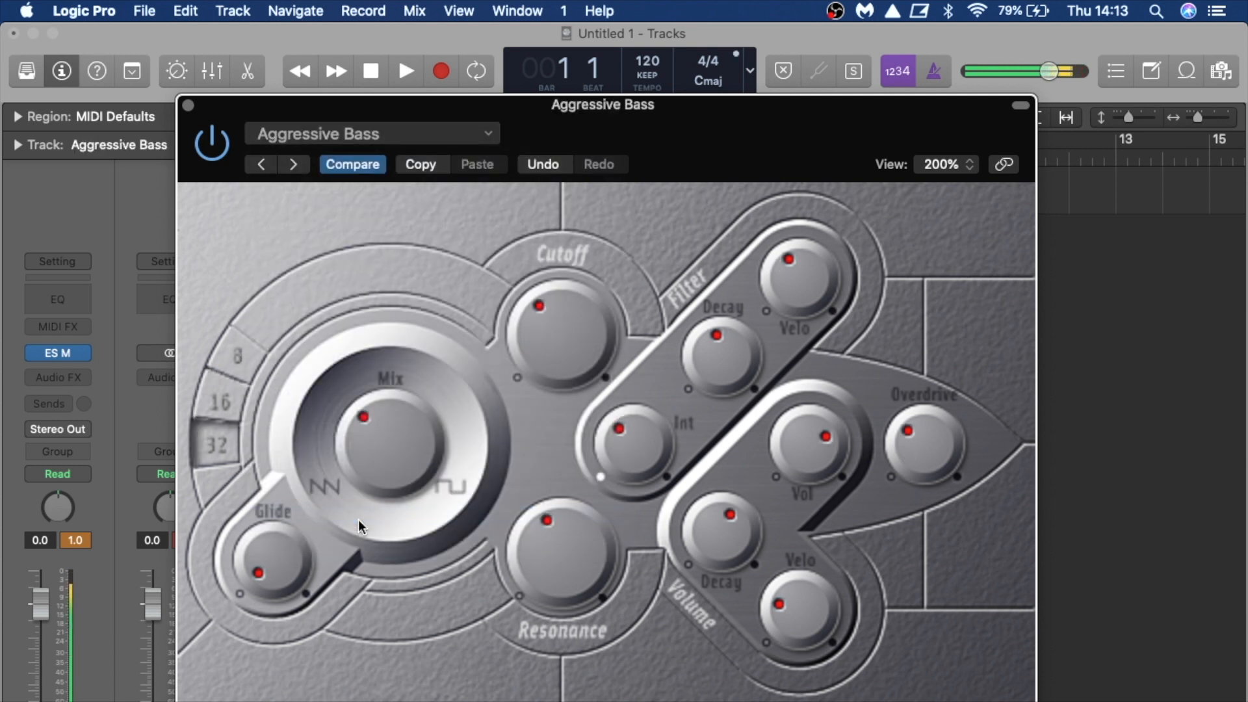
left_click(412, 133)
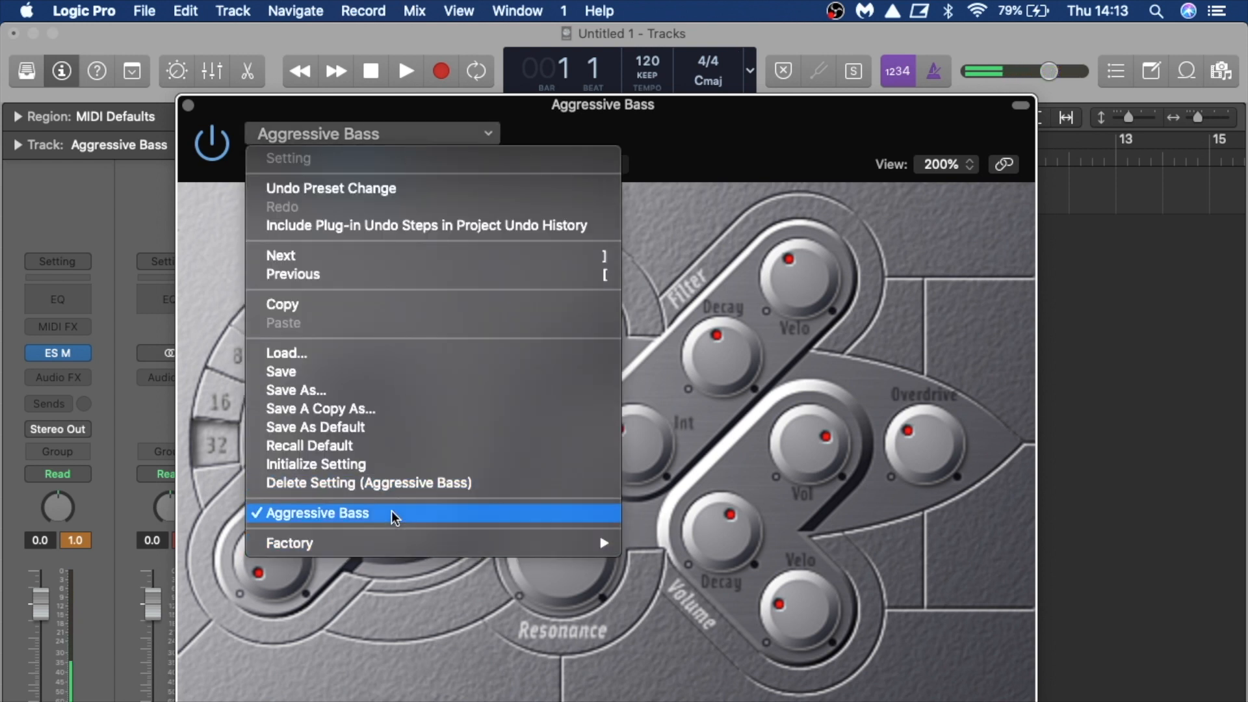
left_click(668, 244)
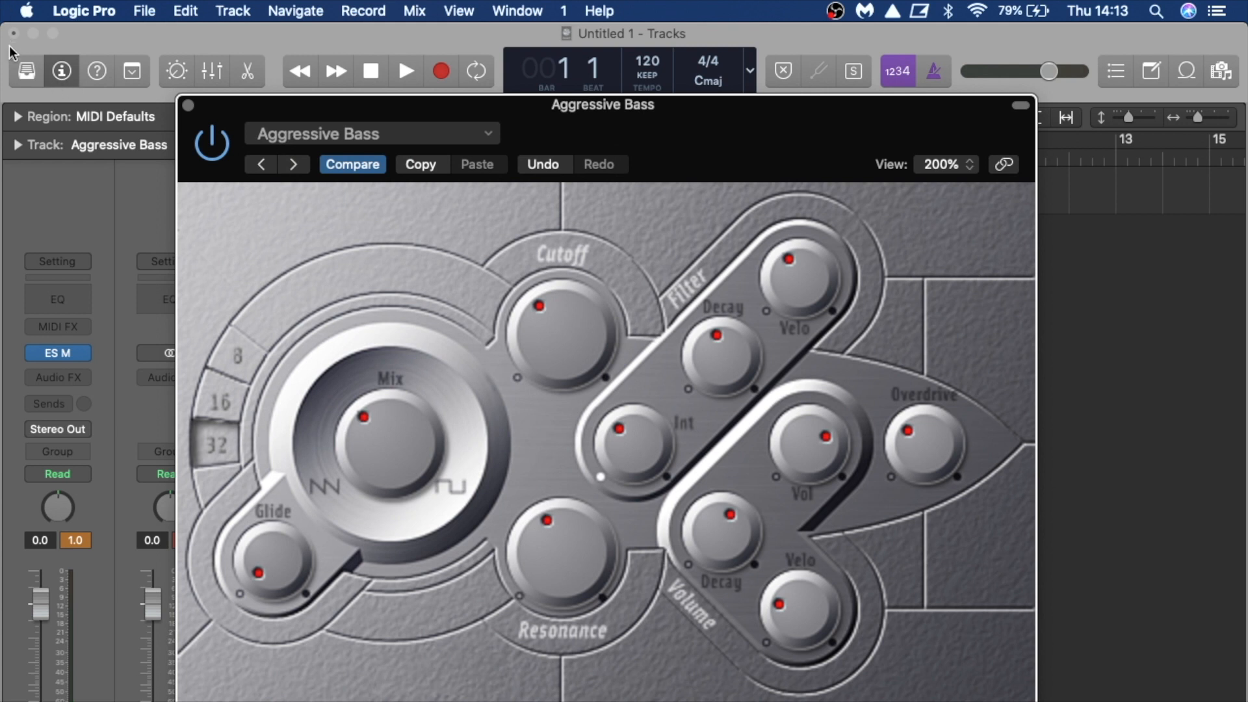
Show the Library, view its Factory sounds and select Aggressive Bass, moving the plug-in window aside and back over the Library.
left_click(24, 73)
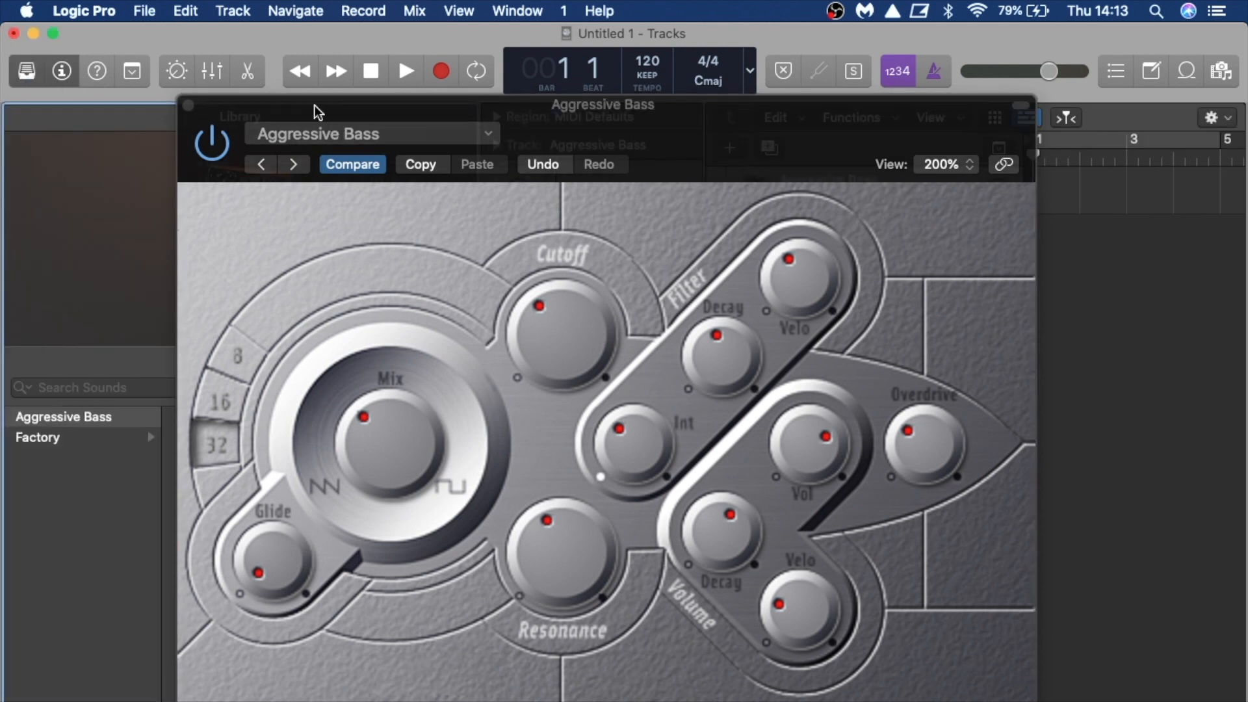
left_click_drag(315, 111, 650, 119)
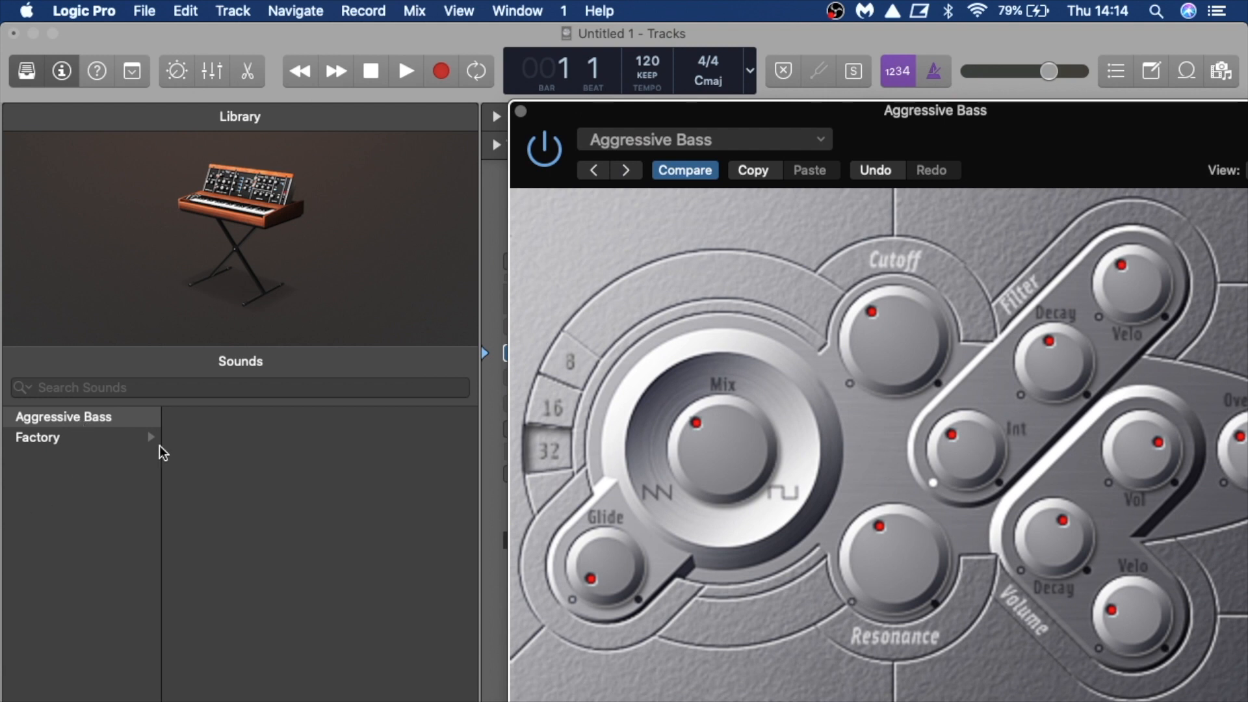
left_click(114, 439)
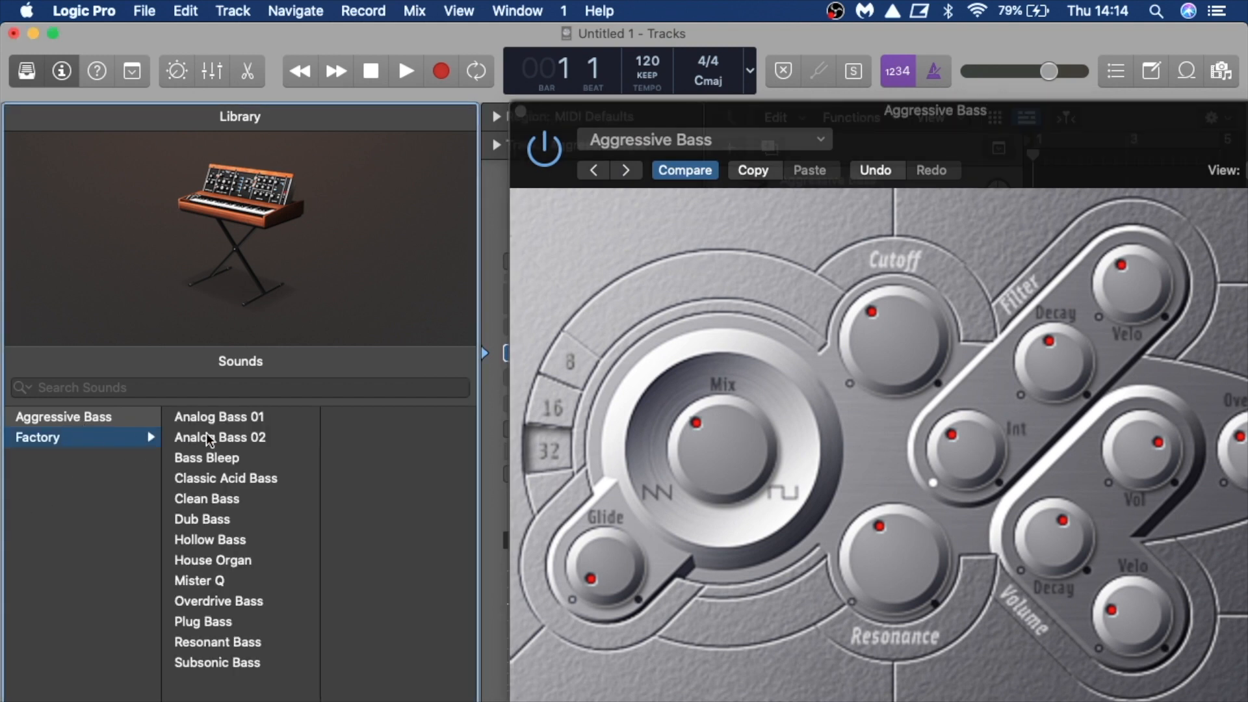
left_click(88, 425)
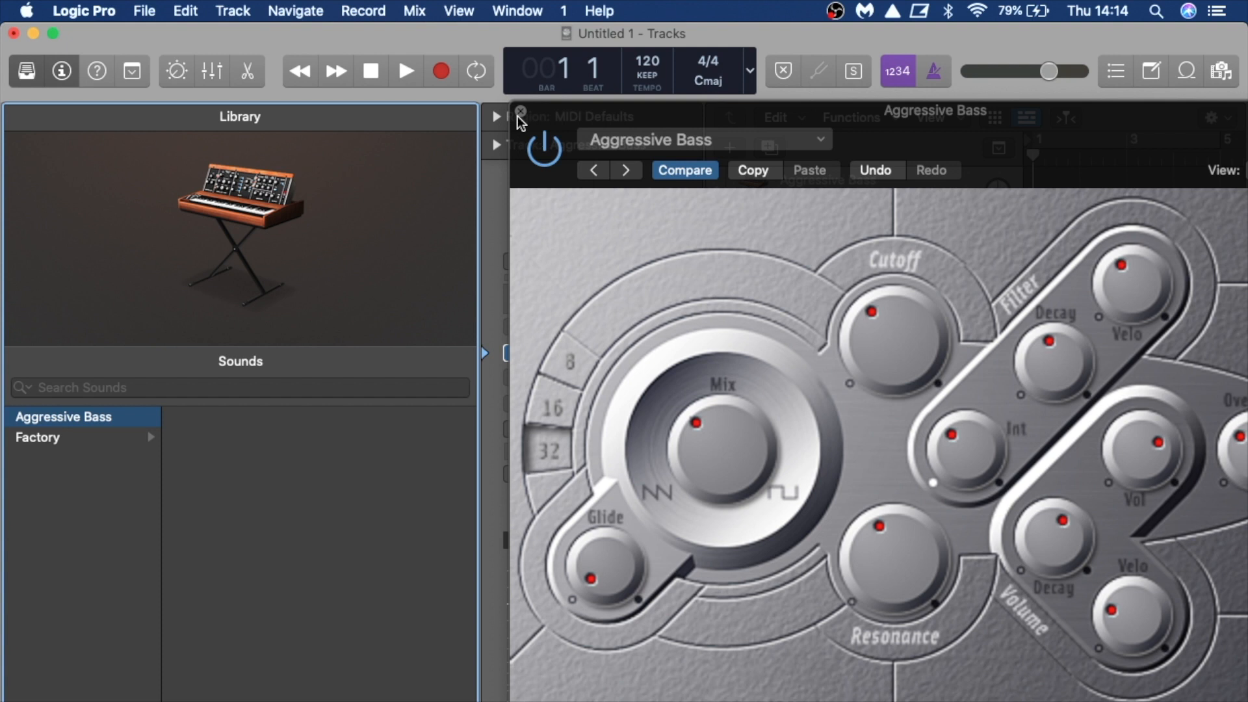
left_click_drag(620, 115, 253, 114)
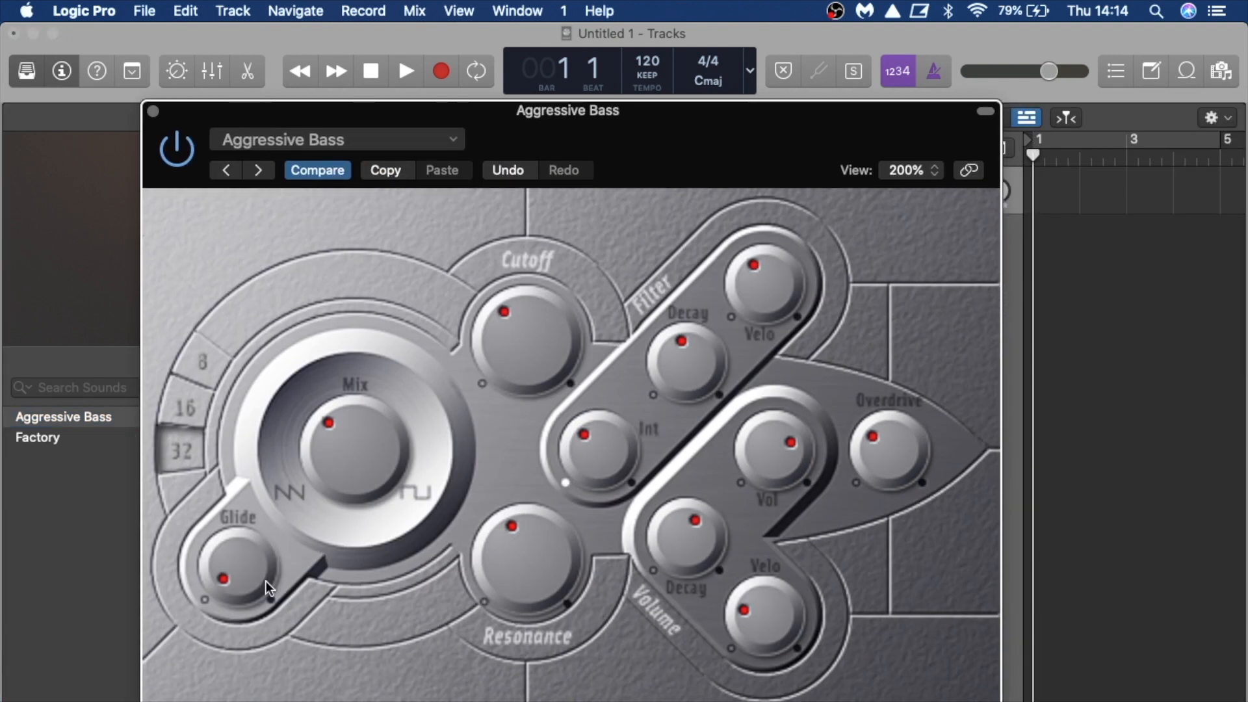